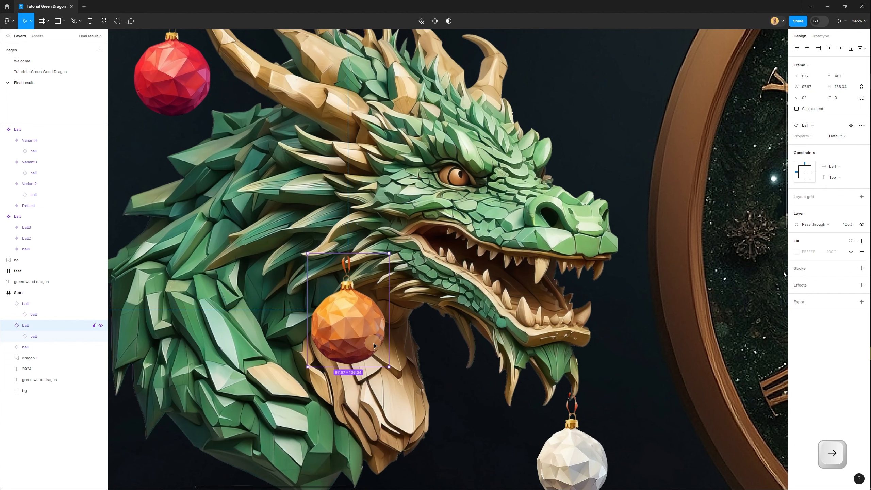
Move the red ornament ball up onto the tip of the dragon's horn
drag(274, 237, 341, 353)
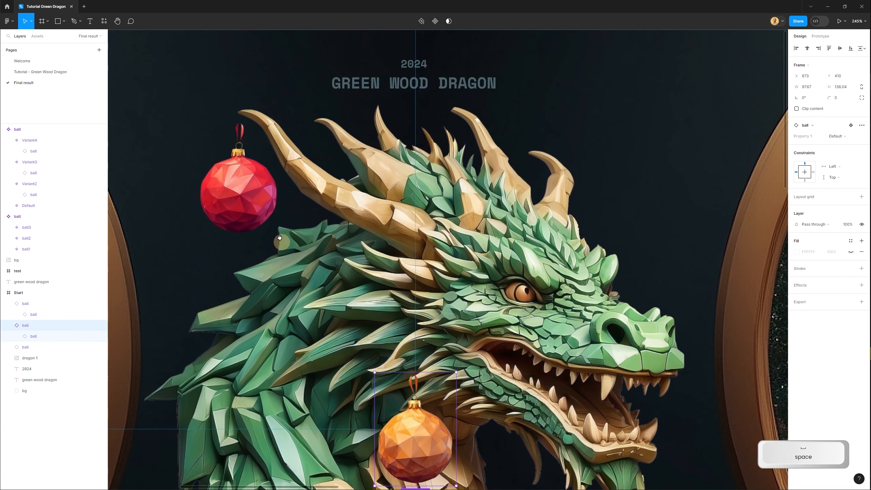
click(243, 191)
drag(244, 192, 246, 177)
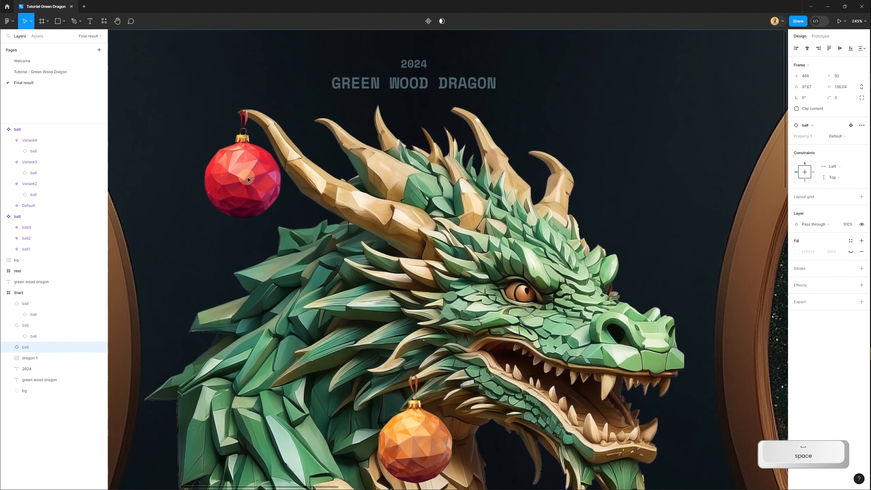
ctrl+scroll(246, 180, down, 5)
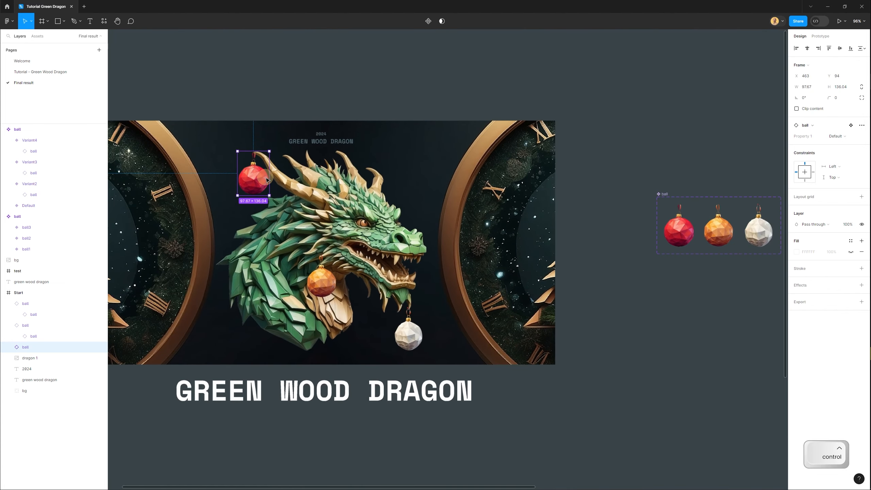
ctrl+scroll(376, 313, down, 5)
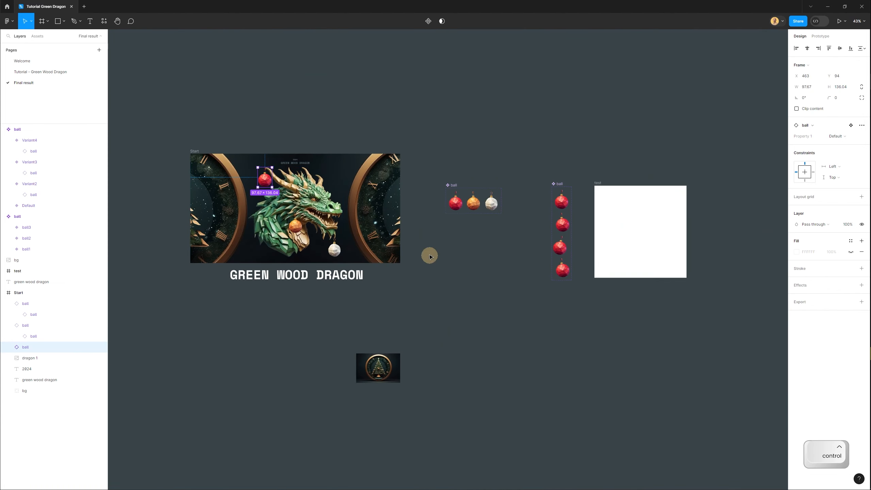
ctrl+scroll(419, 245, up, 1)
click(491, 259)
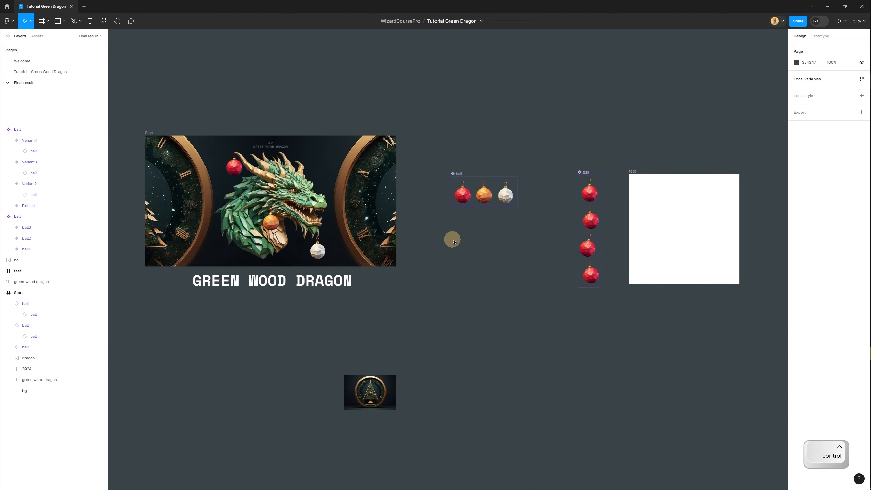
ctrl+scroll(201, 221, up, 4)
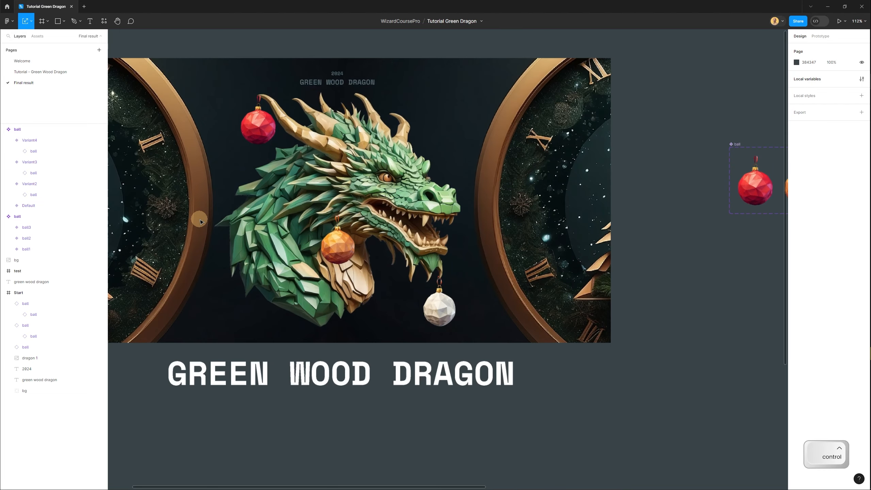
Select all three ornament balls and scale them down proportionally
click(341, 254)
shift+click(263, 131)
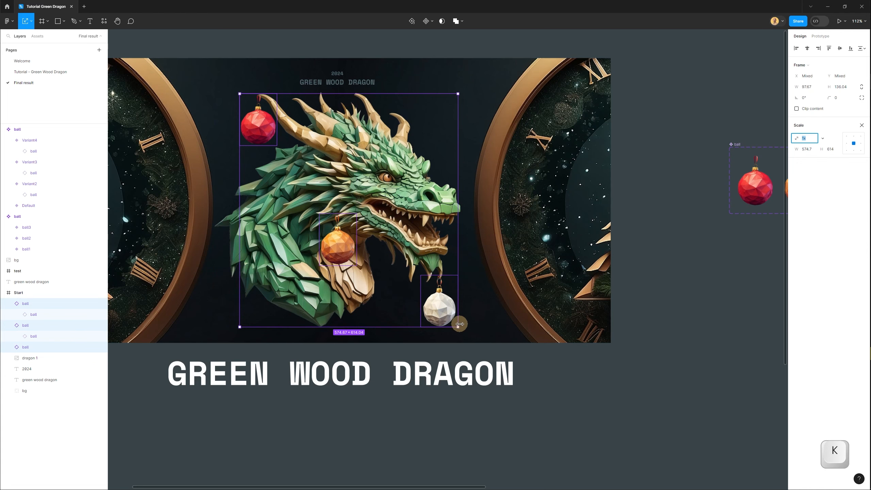
drag(459, 328, 388, 250)
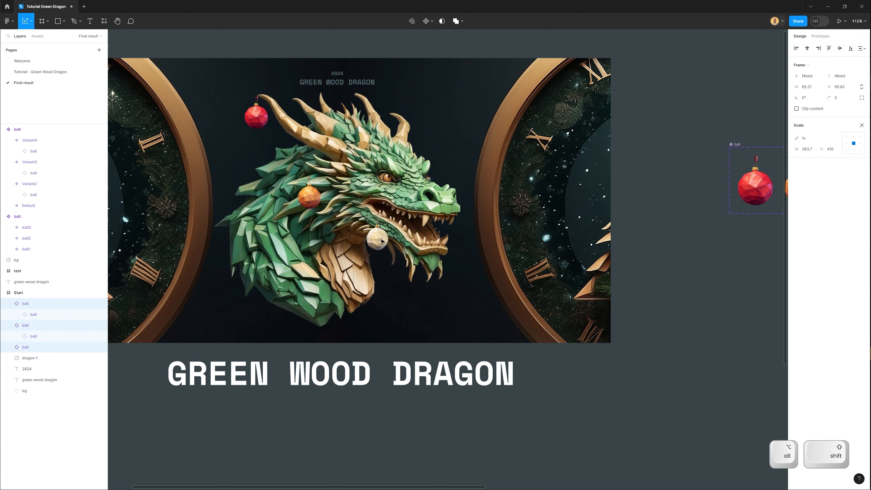
Hang the white ball below the dragon's jaw and set the orange ball on its chest
click(384, 241)
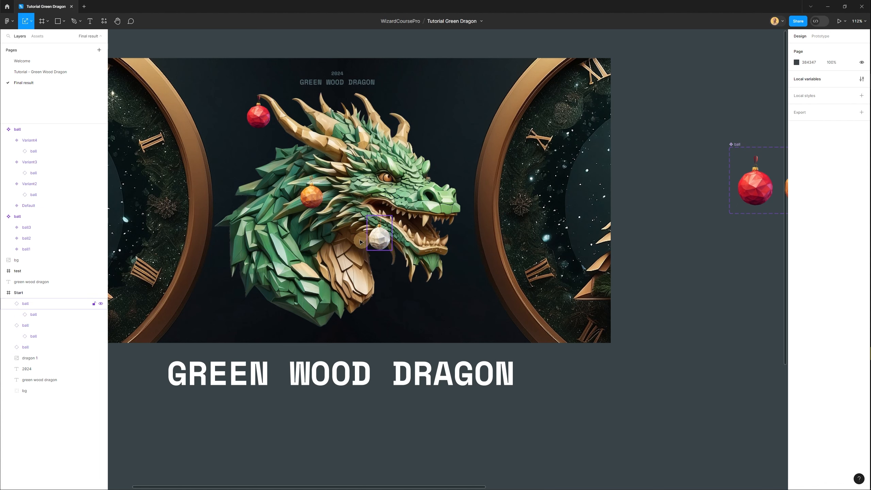
drag(384, 241, 435, 290)
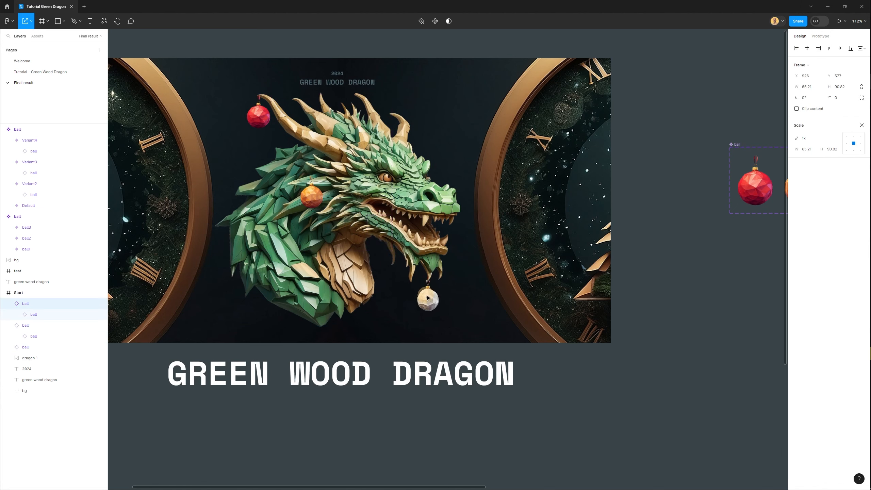
drag(316, 194, 380, 270)
scroll(351, 237, up, 5)
scroll(380, 270, down, 5)
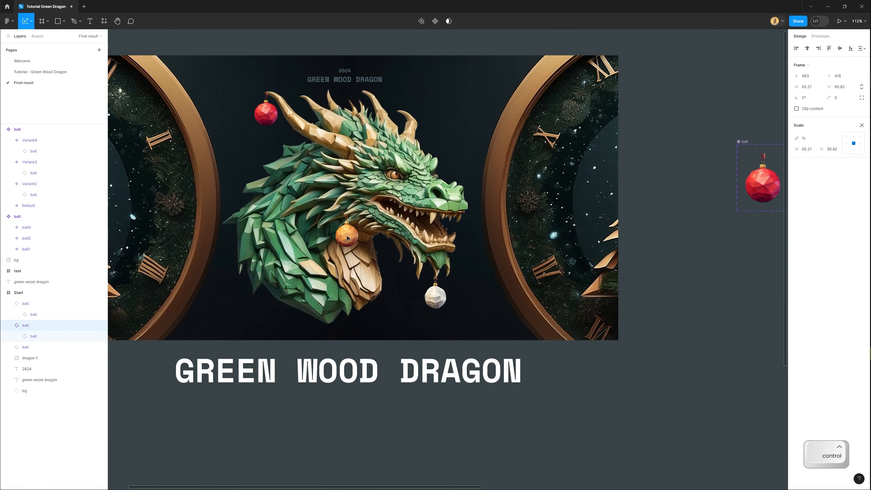
drag(347, 237, 347, 237)
scroll(348, 235, up, 3)
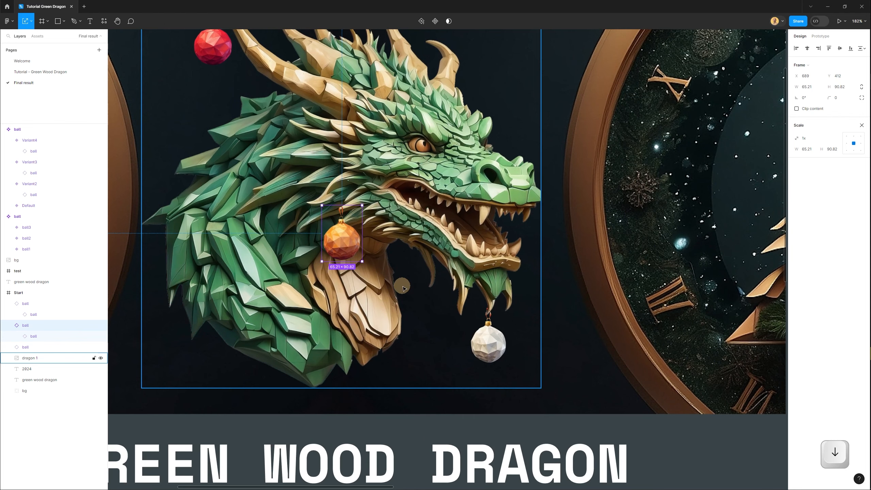
scroll(369, 239, down, 4)
Present the dragon banner prototype fitted to screen, then play the neon-lines video in Photoshop
key(ctrl+alt+Return)
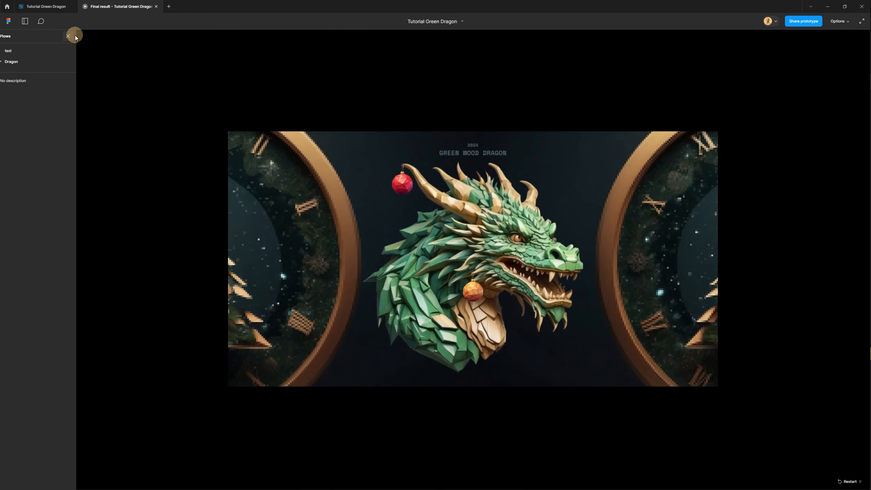
click(74, 36)
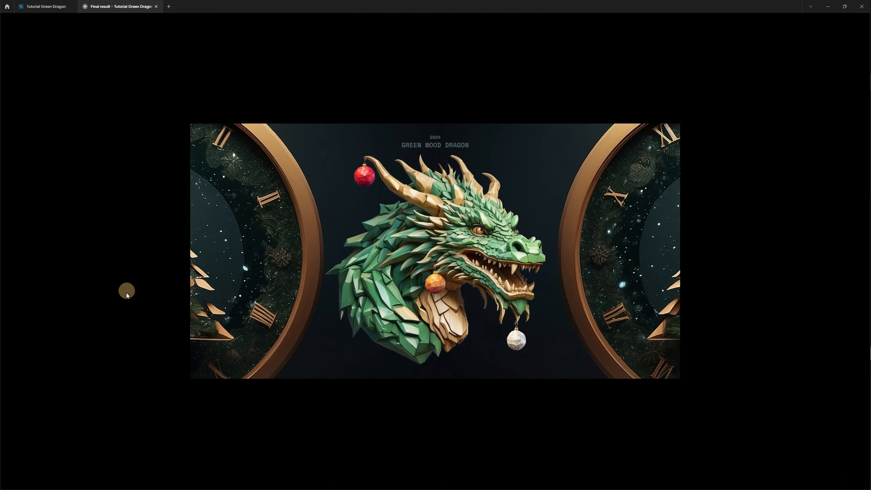
click(127, 314)
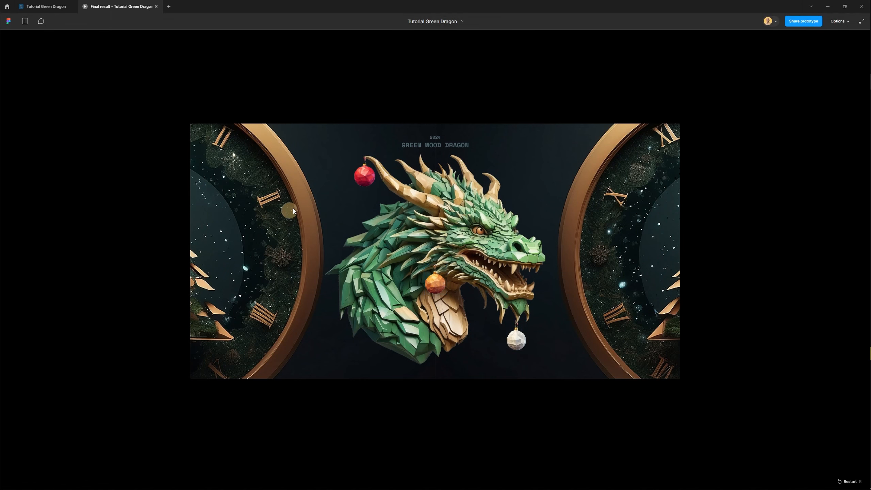
key(z)
key(z)
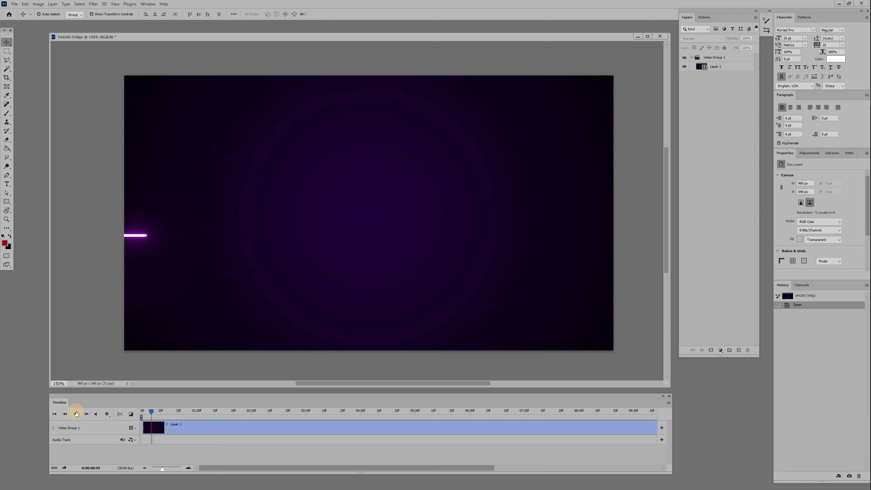
click(76, 414)
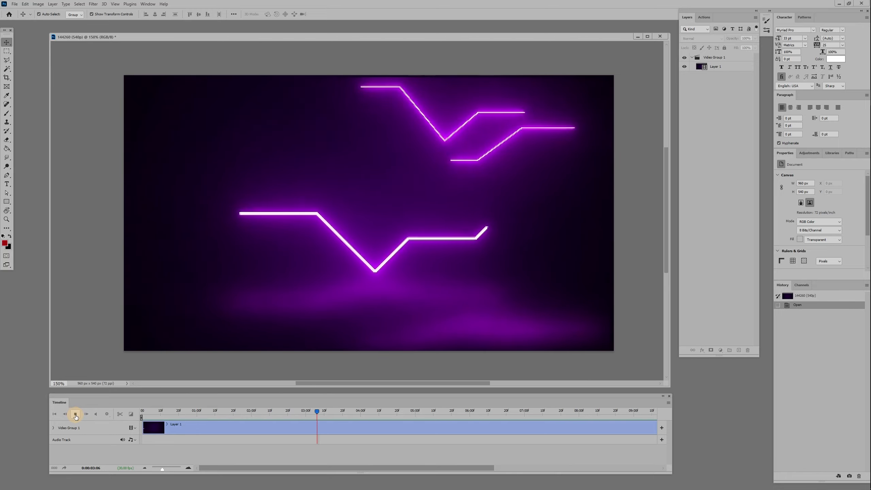
Add a Hue/Saturation layer with Colorize on, Hue 161 and Saturation 95
click(75, 414)
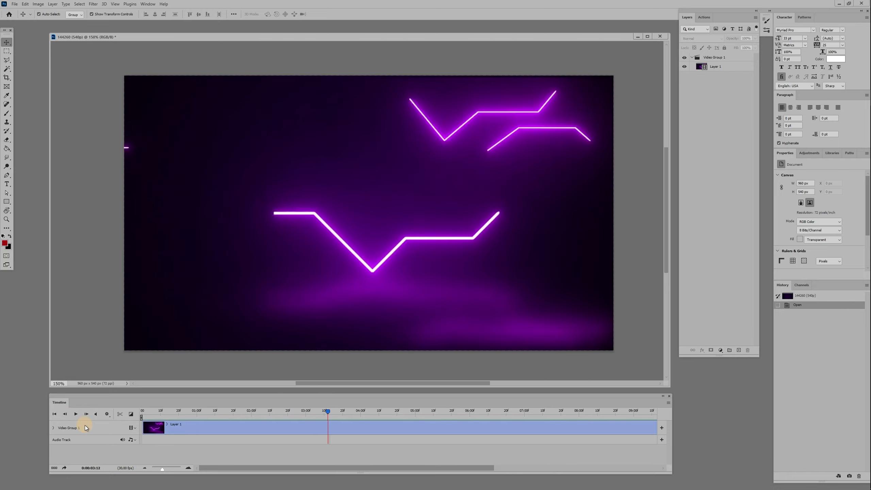
click(720, 351)
click(737, 412)
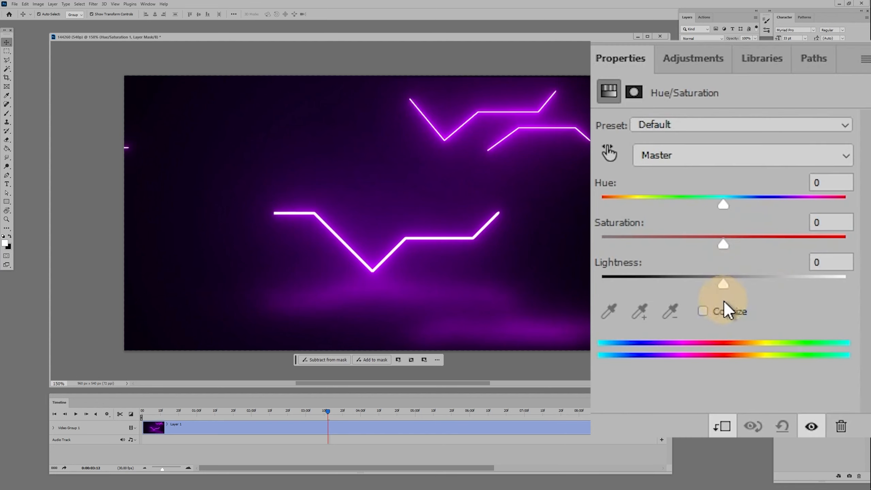
click(701, 312)
drag(666, 245, 834, 244)
drag(842, 204, 711, 210)
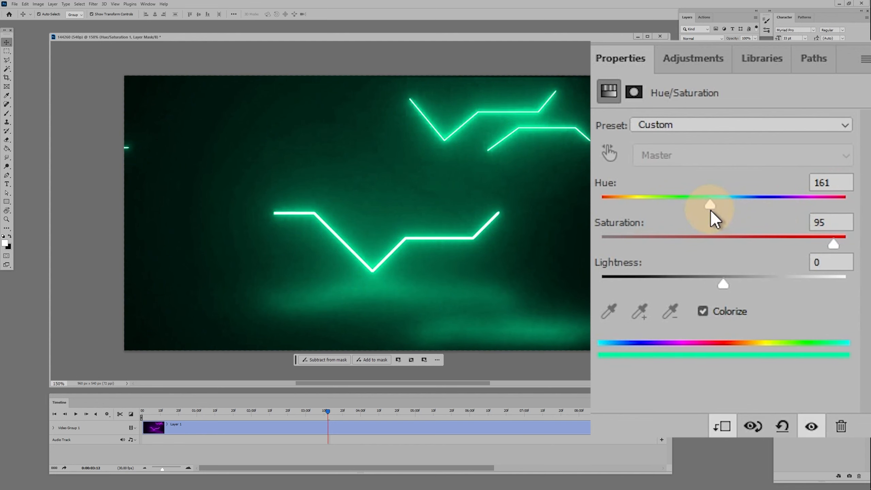
Add a Levels layer with input values 48, 0,91 and 255
click(721, 350)
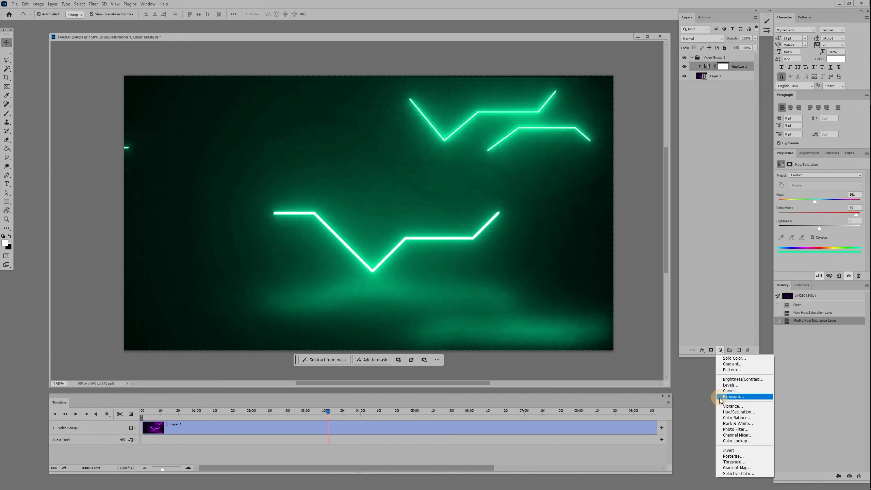
click(736, 385)
drag(632, 275, 671, 274)
drag(754, 280, 766, 273)
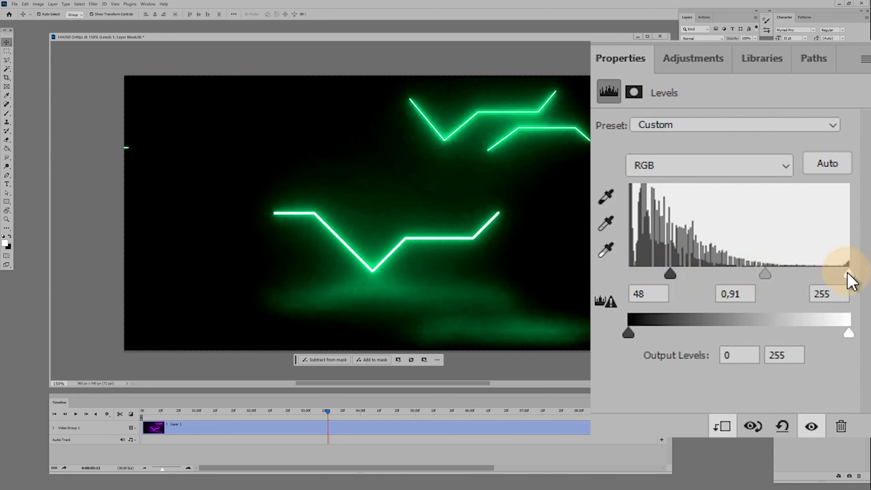
drag(847, 273, 820, 274)
click(696, 248)
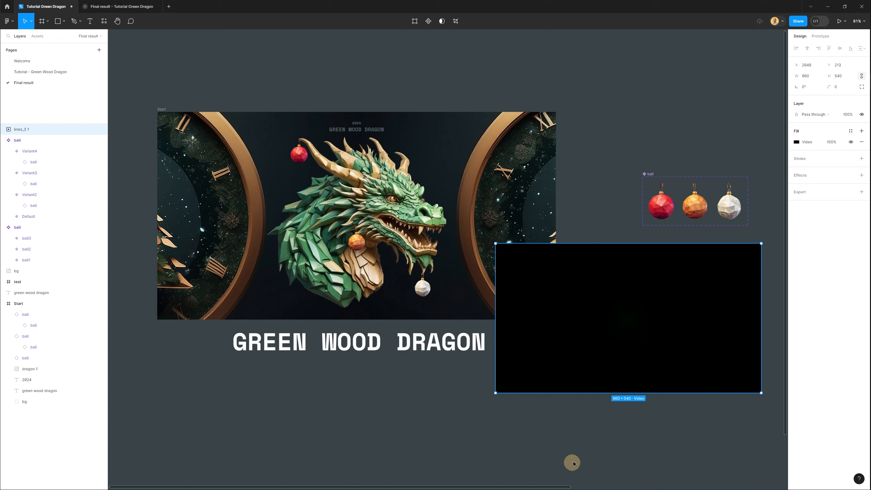
Place the neon-lines video inside the Start frame and open a live preview of the frame
drag(579, 349, 450, 247)
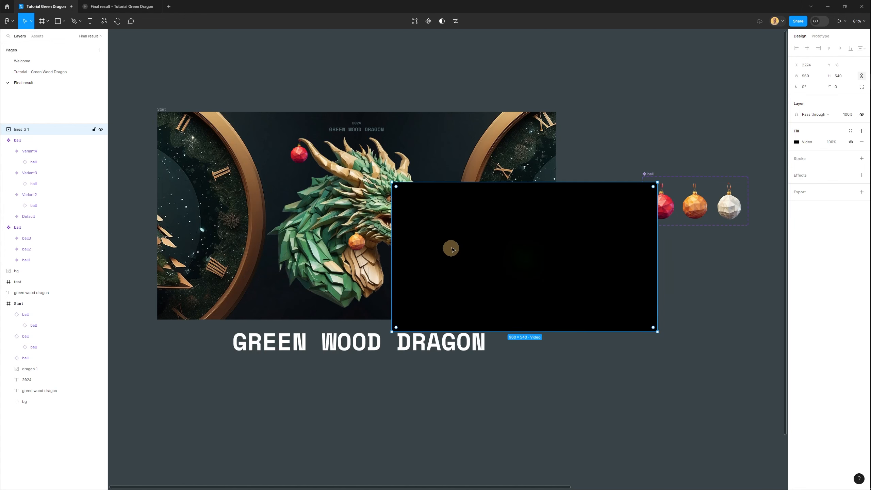
drag(530, 282, 419, 264)
key(space)
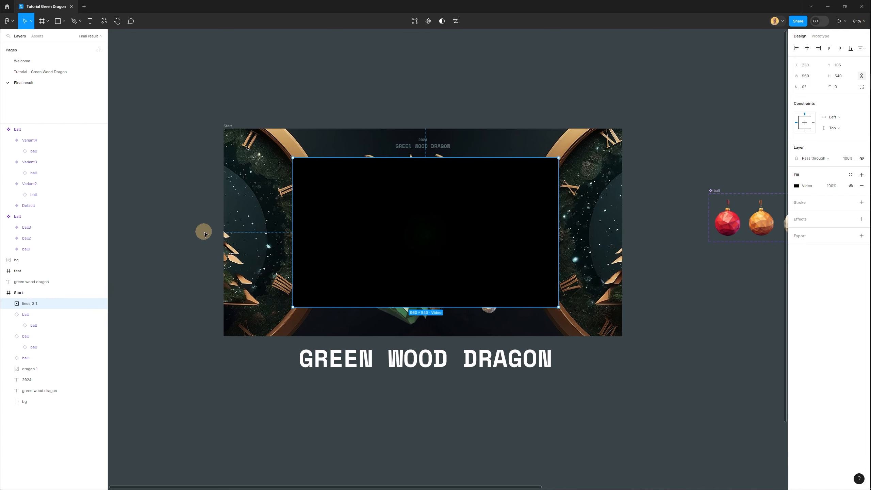
click(227, 126)
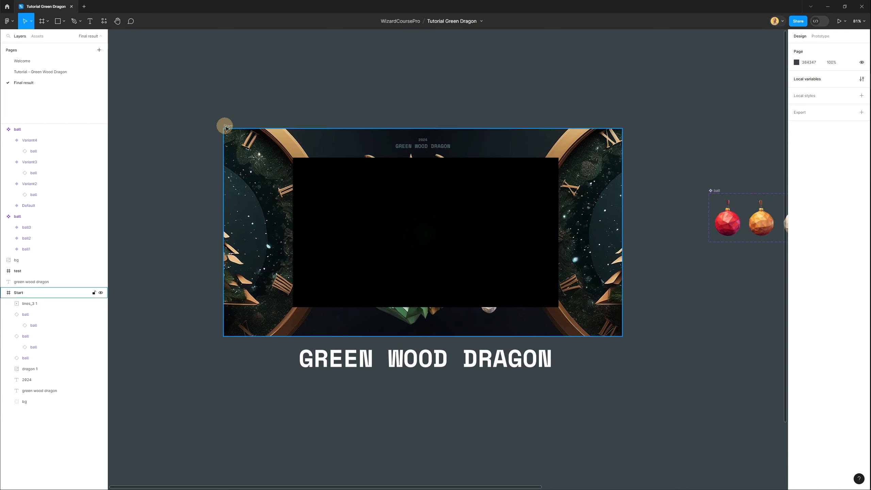
key(shift+space)
drag(588, 59, 559, 37)
Select the lines_3 1 video layer and open its Pass through blend-mode dropdown
click(353, 95)
key(space)
drag(395, 80, 496, 225)
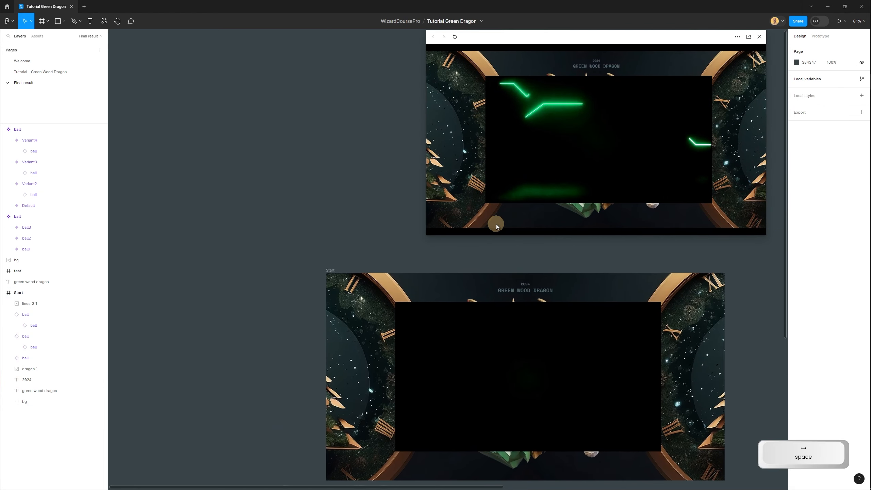
drag(577, 241, 519, 233)
drag(603, 36, 474, 50)
click(471, 343)
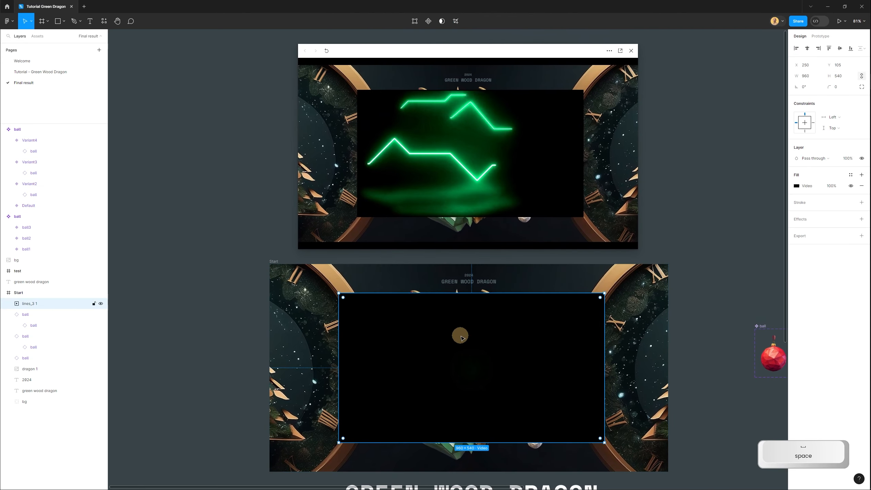
click(813, 158)
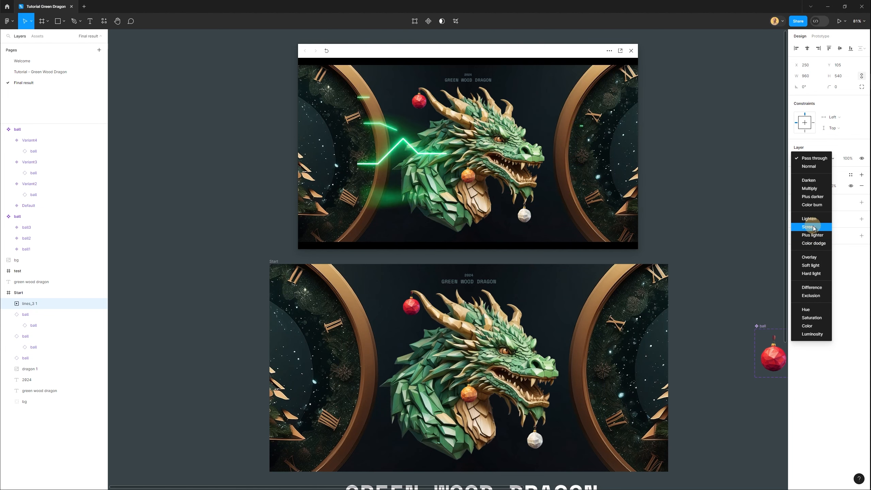
Set the lines video to Screen blend mode and move it to the banner's right side
click(809, 227)
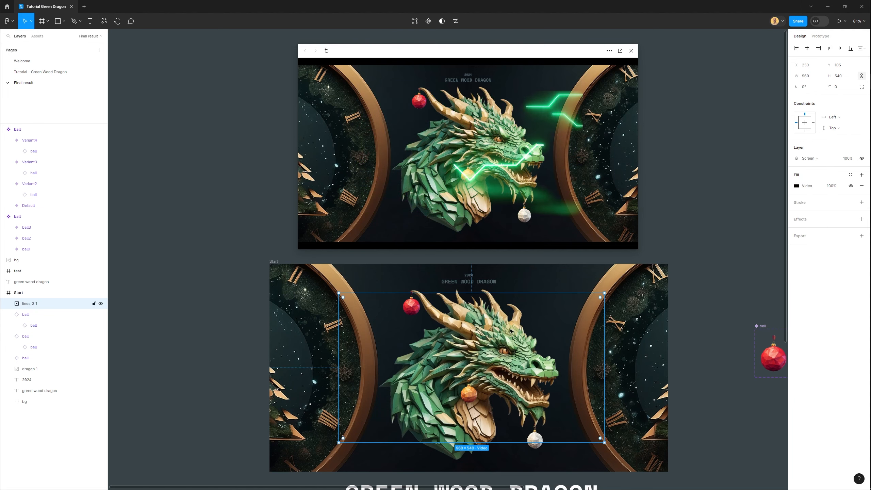
key(space)
drag(553, 349, 540, 327)
drag(489, 311, 506, 338)
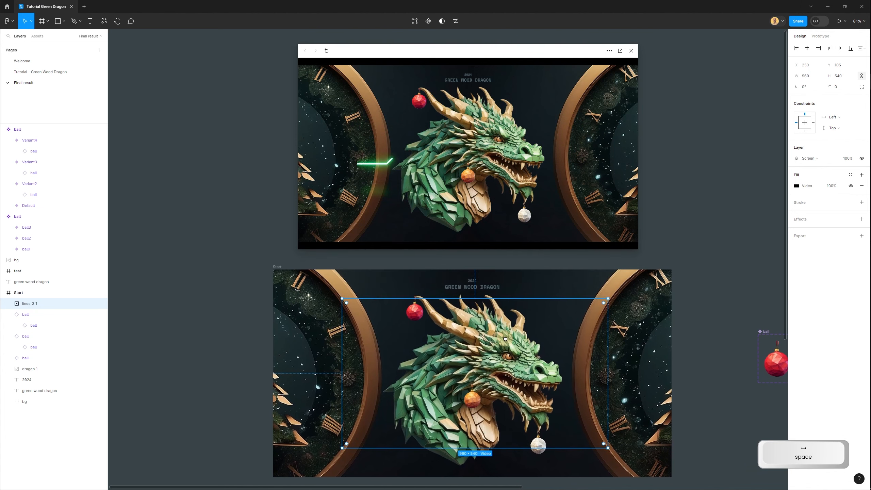
drag(533, 365, 513, 349)
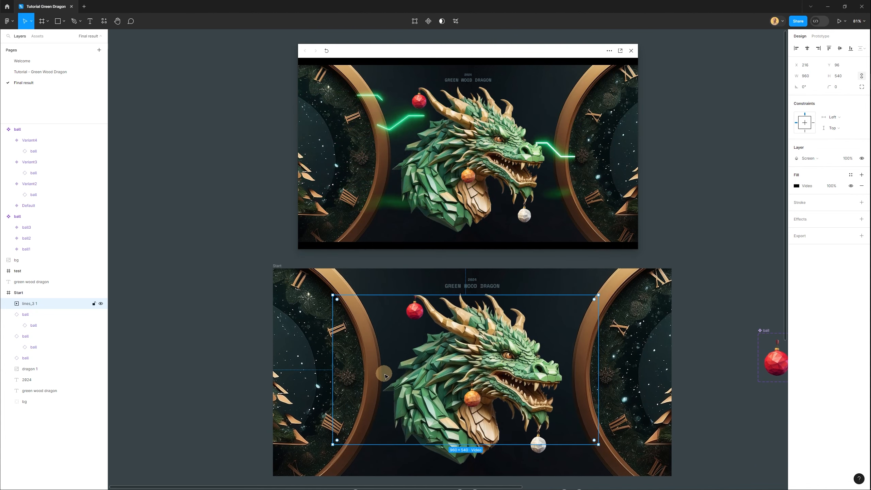
drag(375, 377, 505, 371)
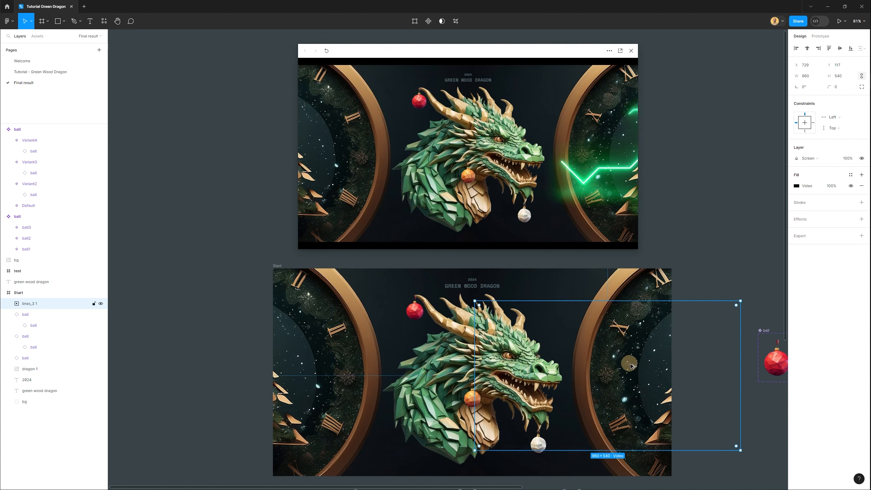
Duplicate the lines video to the left, flip the copy horizontally, and butt both together
drag(664, 360, 446, 354)
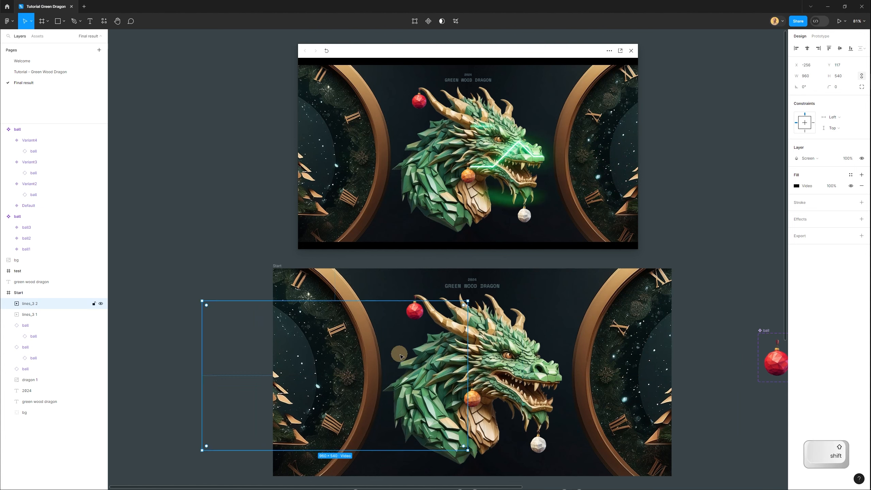
right_click(387, 346)
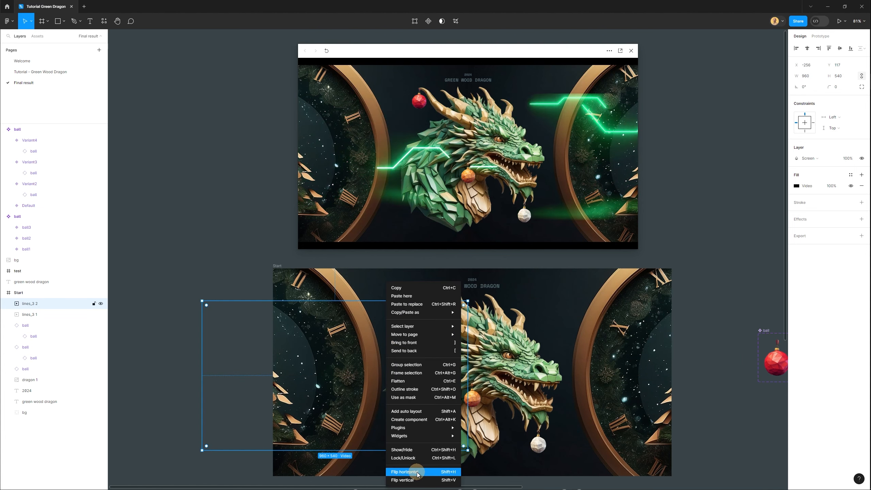
click(415, 468)
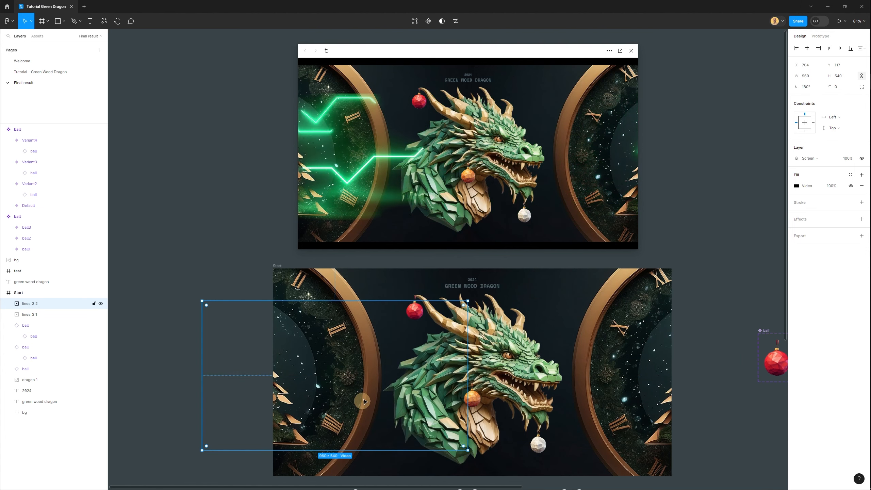
shift+click(542, 387)
drag(471, 375, 513, 384)
Group the two line videos and name the group 'lines'
scroll(371, 272, down, 3)
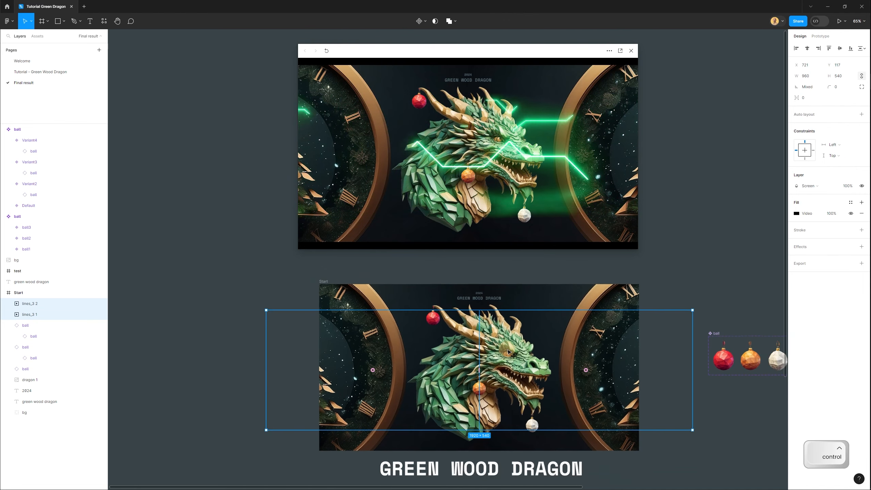
key(ctrl+g)
double_click(28, 303)
text(line)
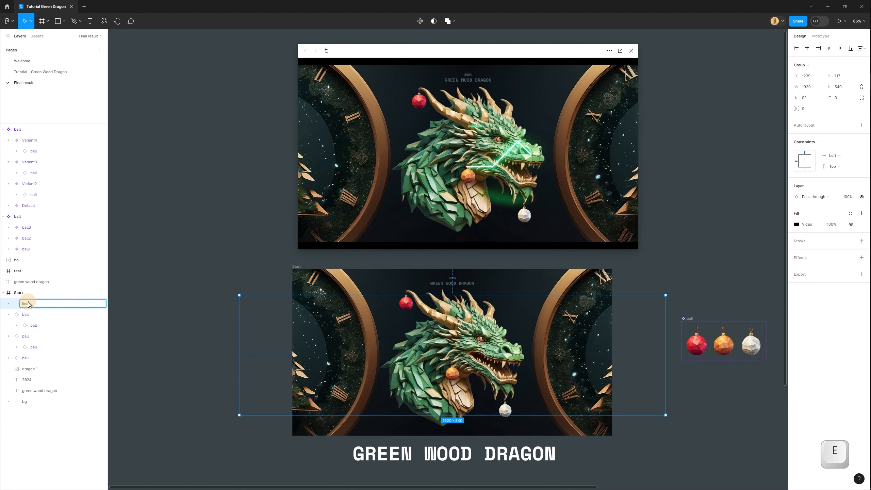
text(k)
Enlarge the lines group over the banner, move it below 'dragon 1', and preview
drag(666, 295, 732, 269)
drag(512, 363, 511, 358)
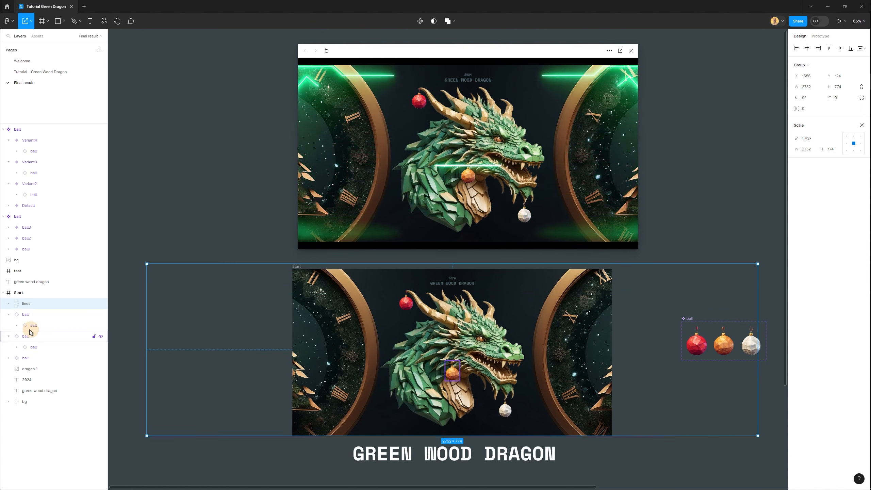
click(8, 314)
drag(40, 304, 38, 363)
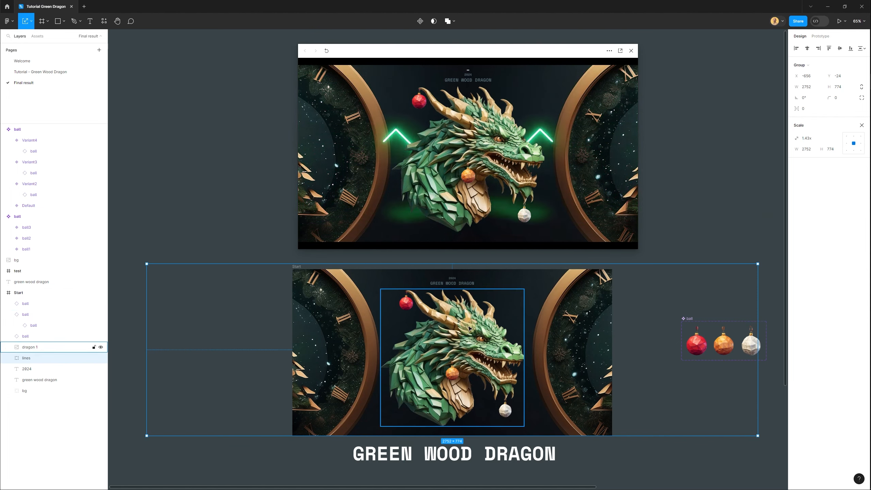
key(z)
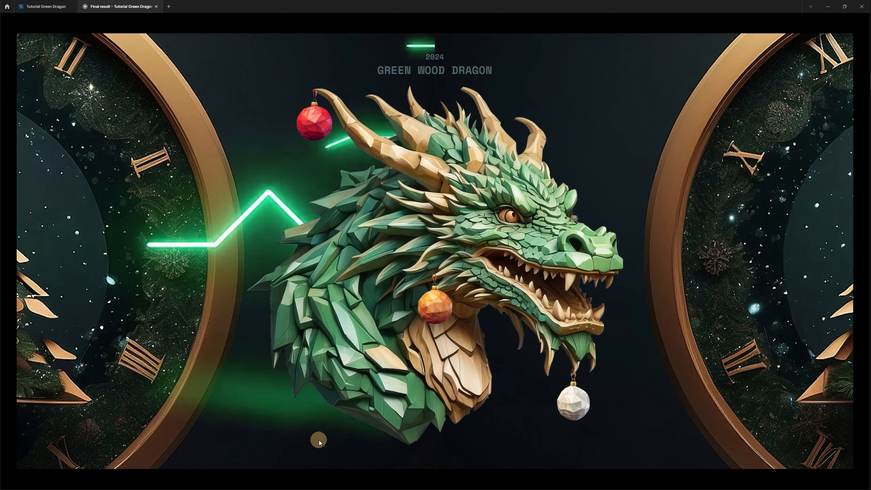
key(space)
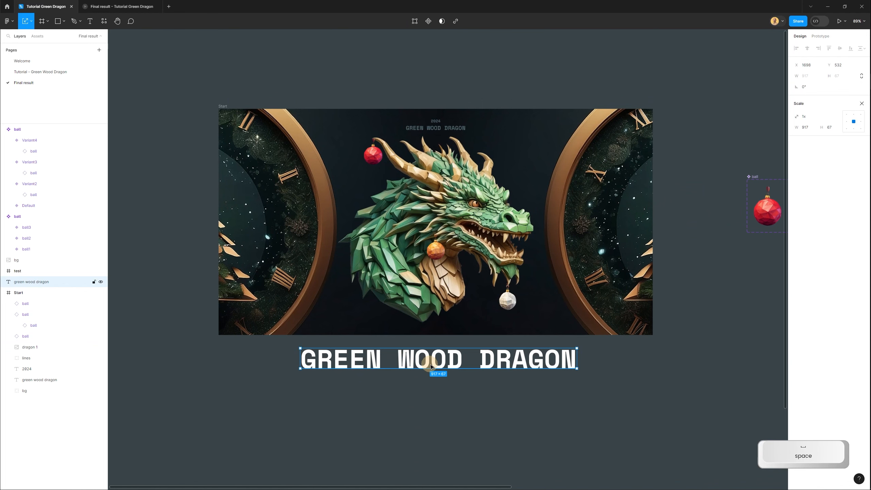
Split the title into a 'GREEN WOOD' line with 'DRAGON' stacked right beneath it
drag(430, 406, 429, 305)
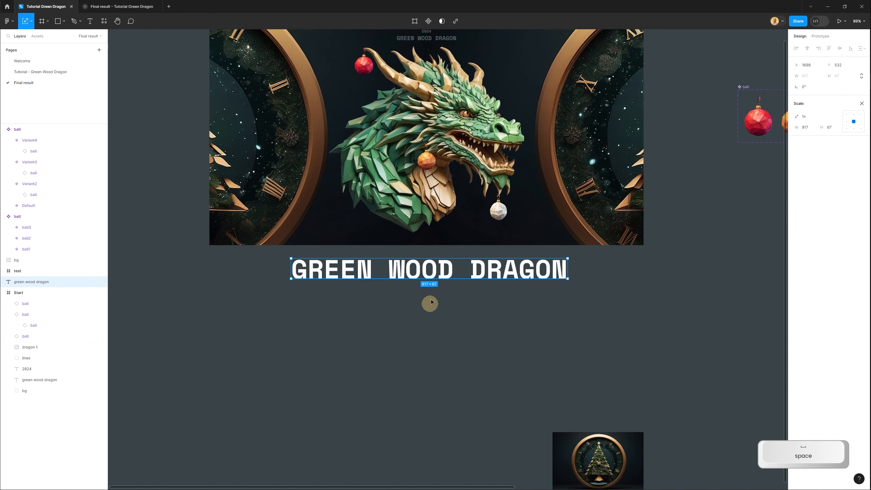
drag(428, 268, 465, 312)
double_click(465, 311)
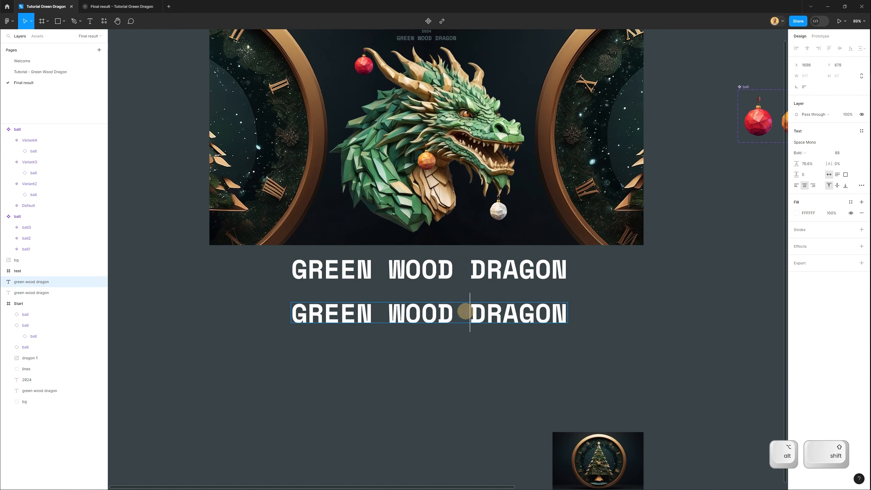
key(alt+shift+Left)
key(alt+shift+Left)
key(Delete)
click(456, 274)
double_click(456, 275)
drag(455, 275, 587, 279)
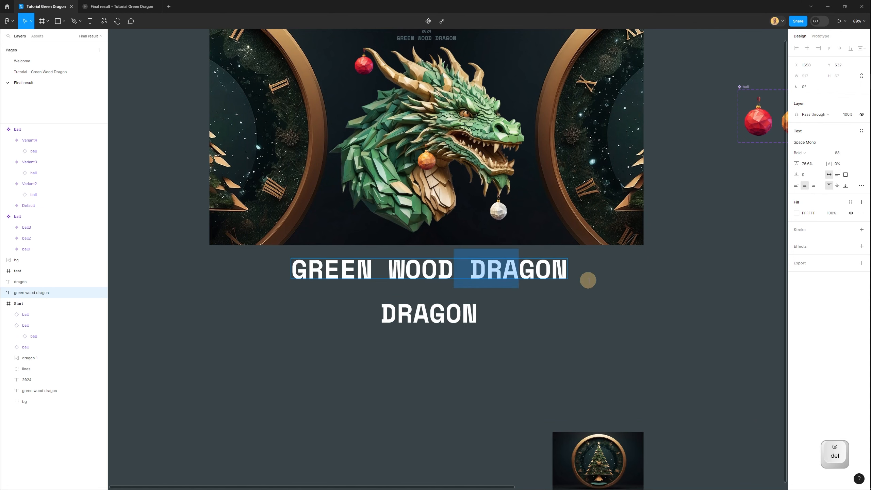
key(Delete)
drag(467, 313, 448, 304)
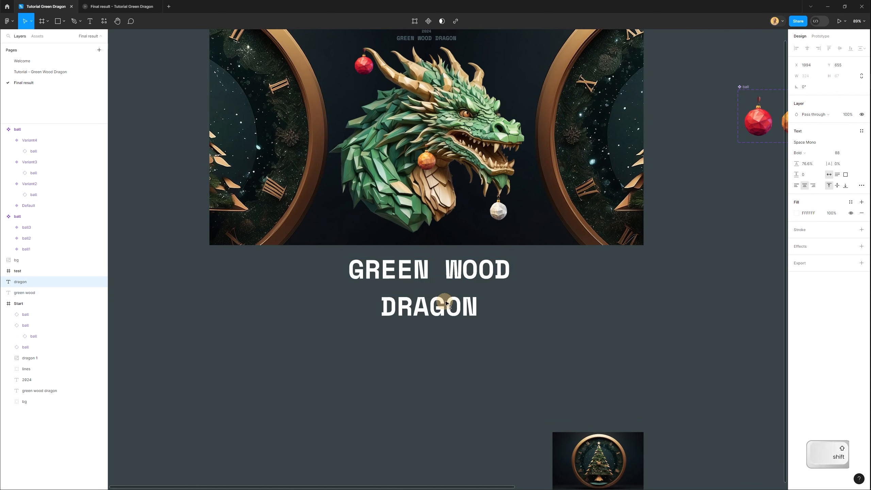
Group both lines, enlarge the group to about 1383×391 centred on the banner, behind 'dragon 1'
shift+click(476, 263)
drag(461, 253, 466, 362)
drag(465, 381, 465, 236)
key(ctrl+g)
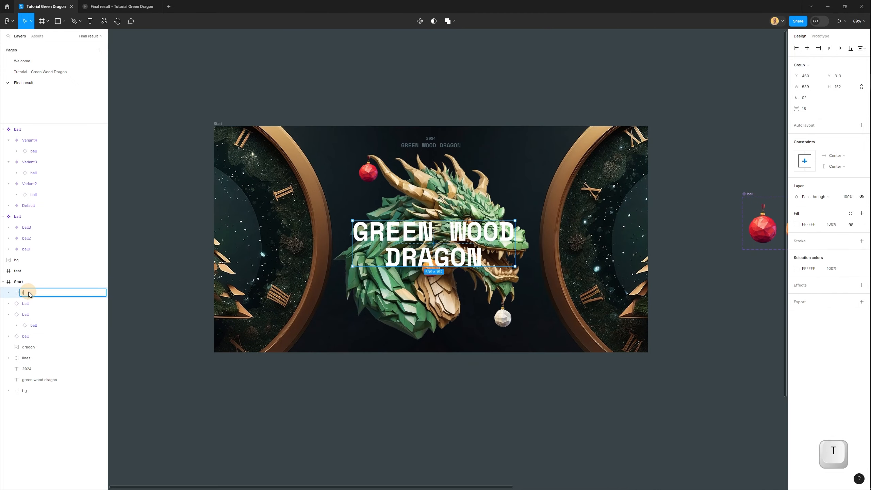
key(k)
drag(515, 220, 633, 185)
drag(539, 214, 536, 214)
drag(39, 348, 41, 364)
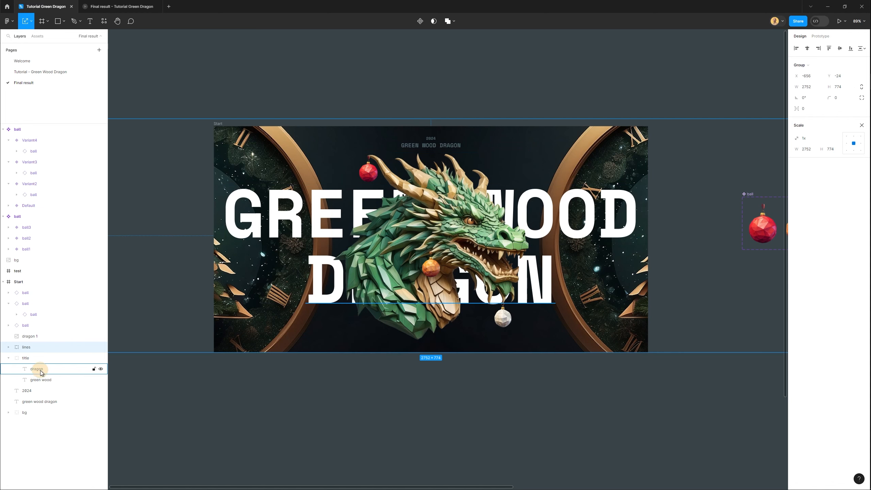
click(40, 369)
ctrl+click(51, 380)
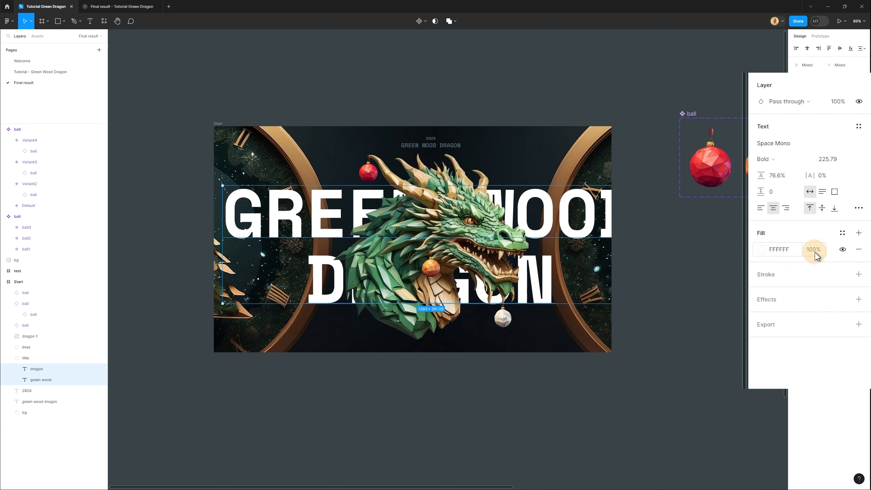
Set the title fill opacity to 2% and add a Background blur of 17.2
drag(816, 253, 693, 295)
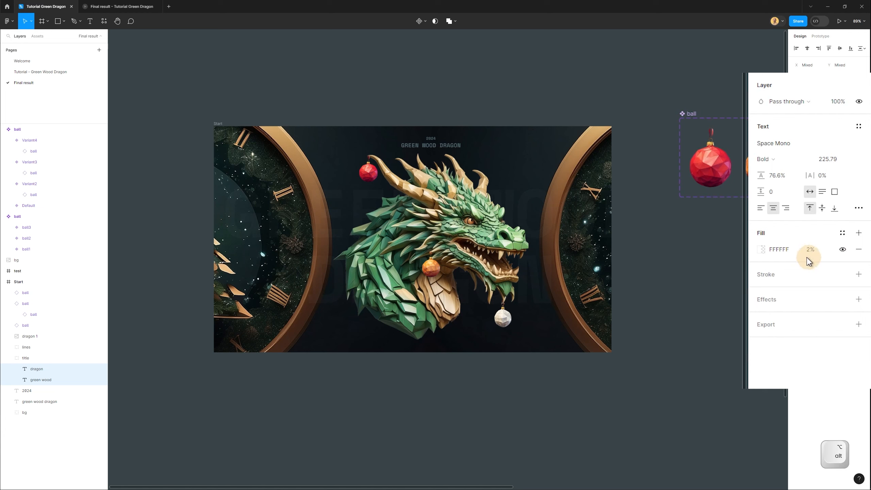
click(761, 300)
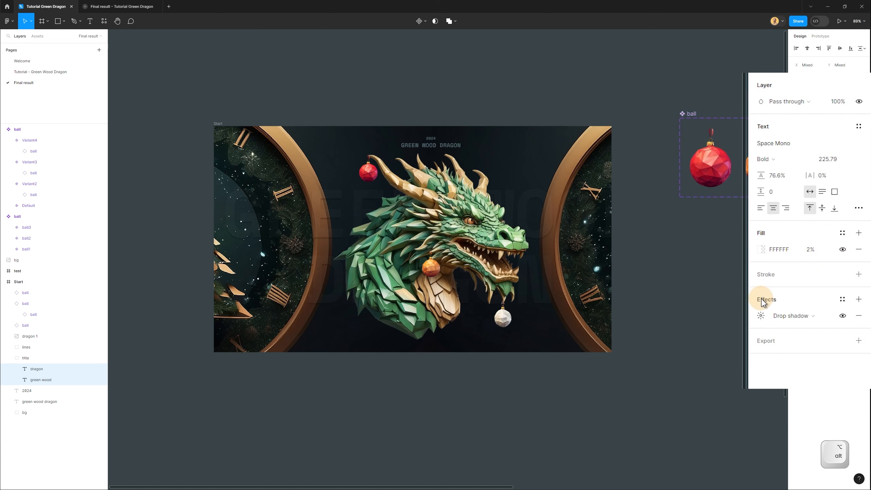
click(791, 318)
click(788, 340)
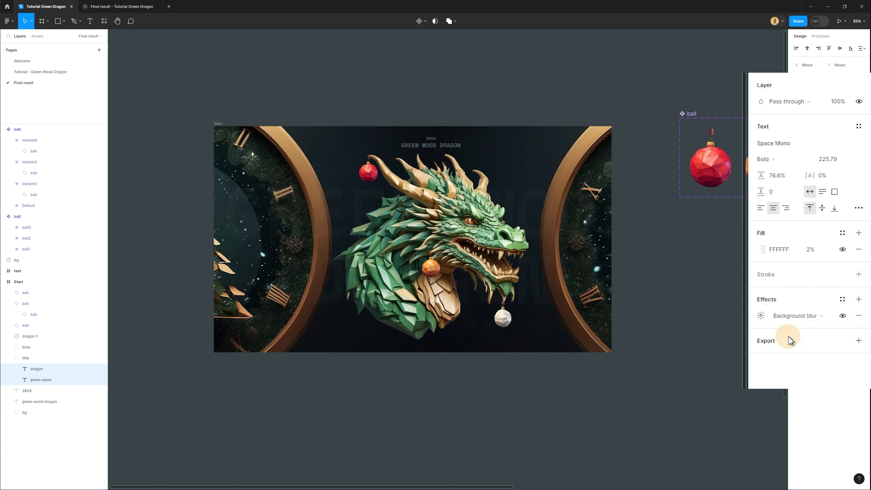
click(761, 316)
click(639, 341)
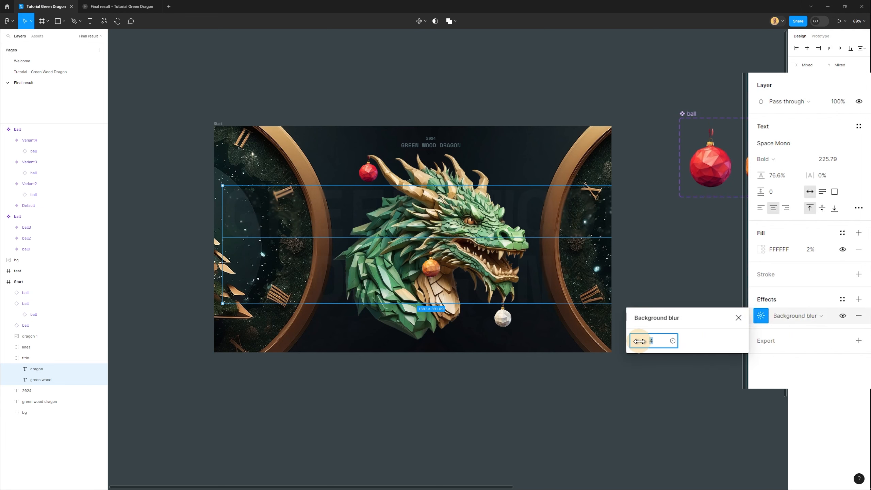
drag(639, 341, 4, 358)
scroll(583, 203, up, 5)
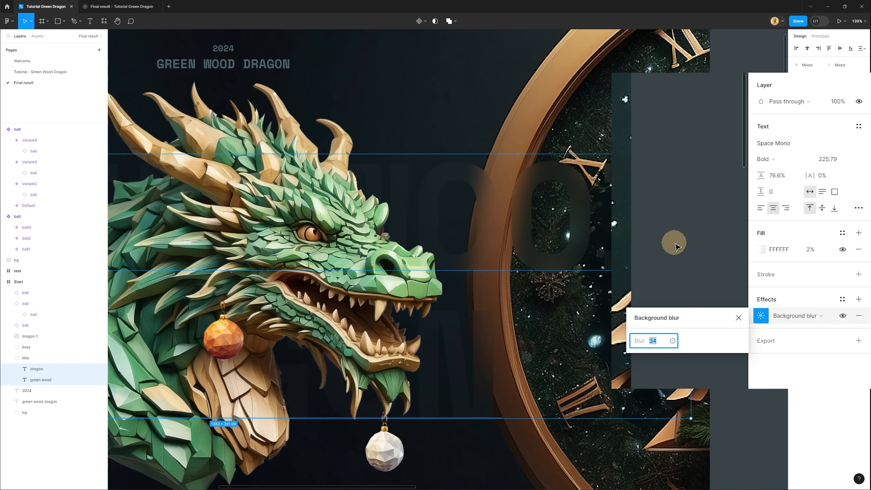
drag(640, 342, 604, 342)
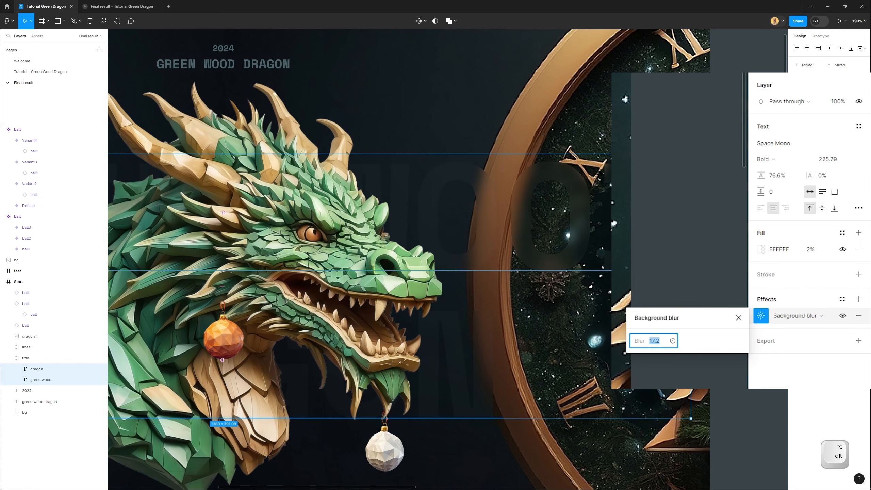
Add a linear-gradient stroke to the title with its first stop sampled from the horn's gold
click(764, 277)
click(765, 274)
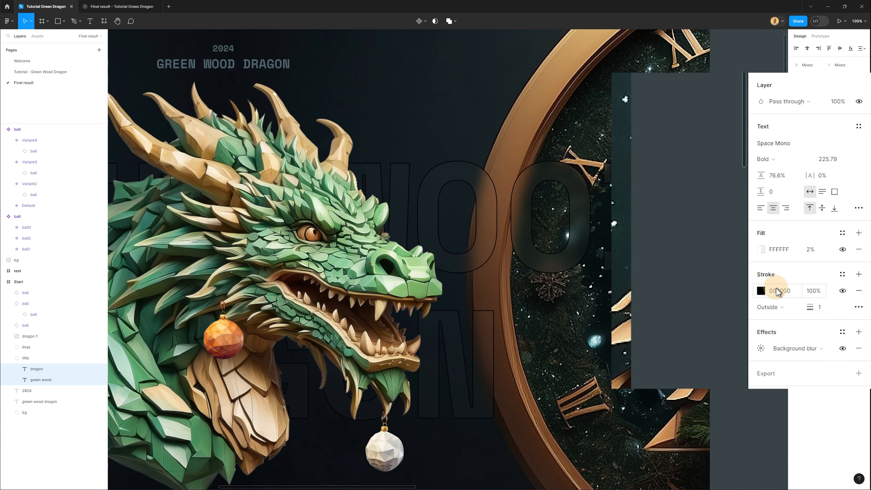
click(761, 290)
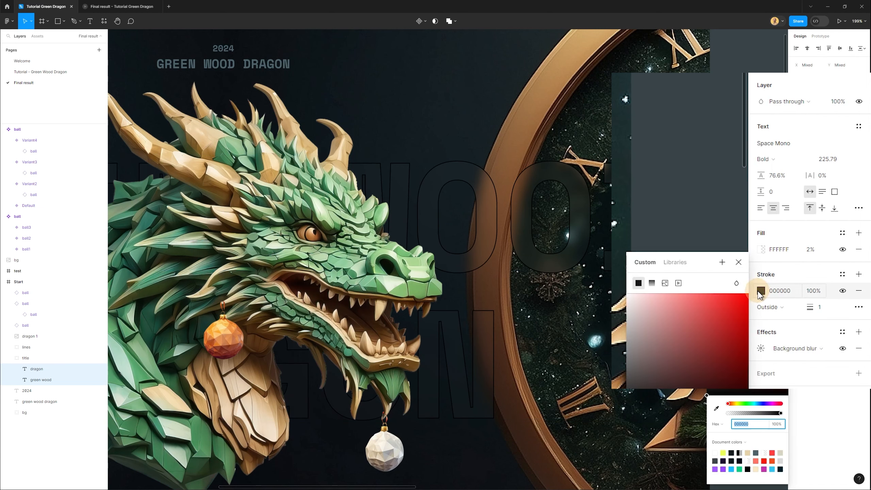
click(652, 283)
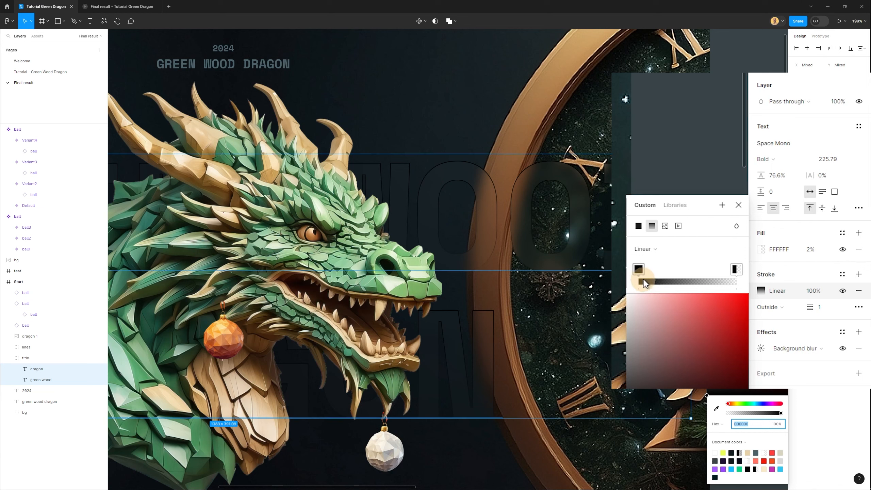
click(639, 271)
click(717, 407)
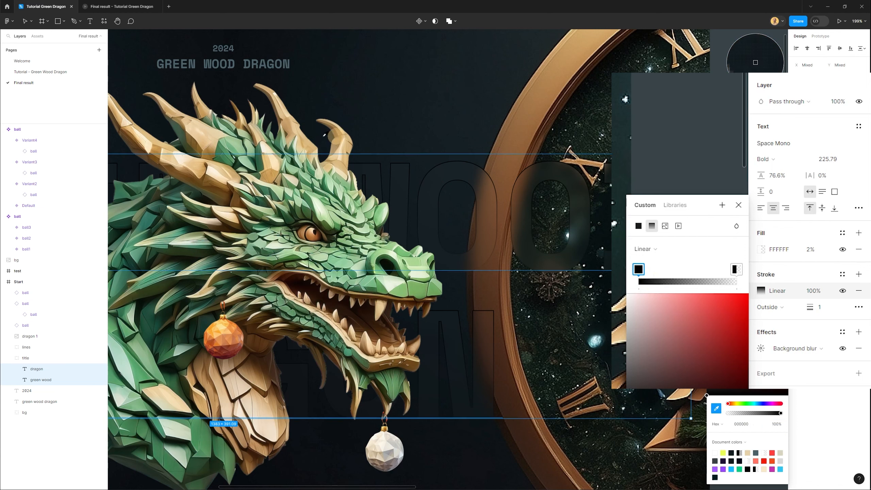
click(292, 118)
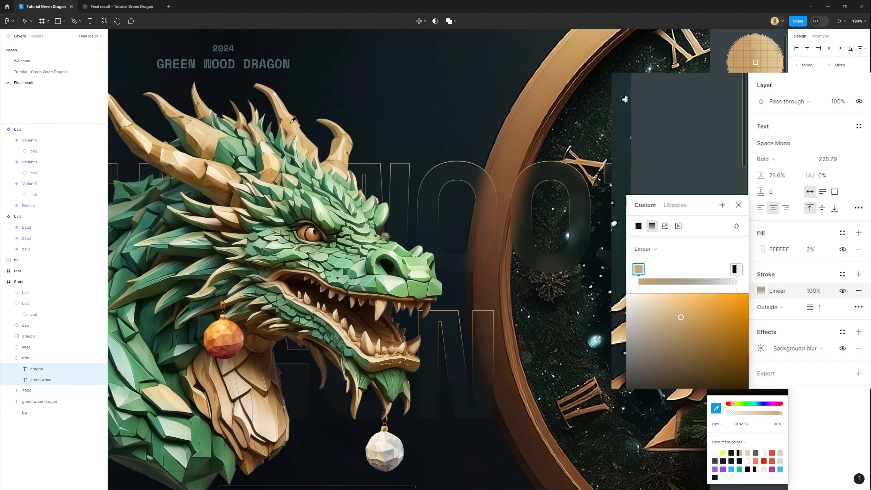
click(292, 128)
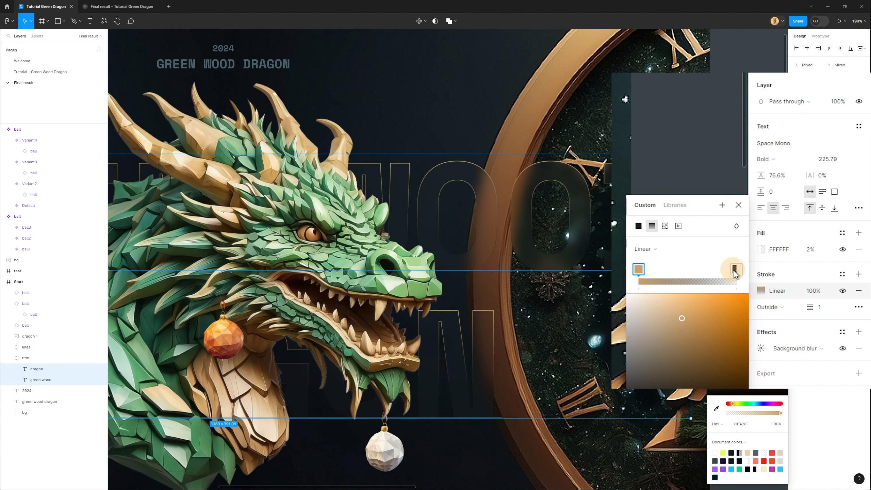
Give the end stop a lighter sampled gold at 0% opacity and the start stop 63%
click(735, 271)
click(716, 407)
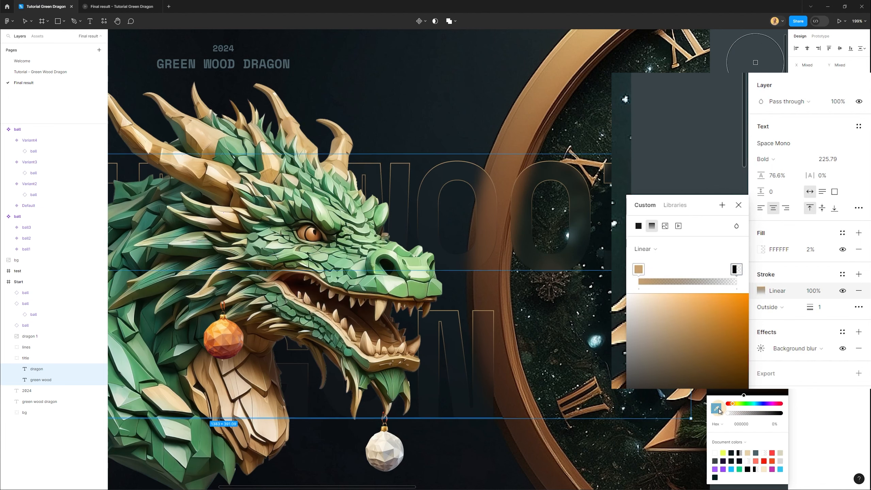
click(223, 167)
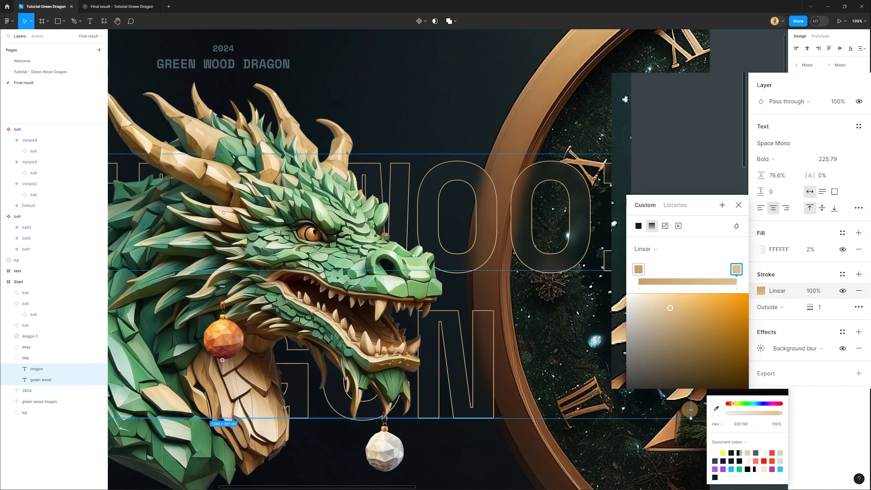
drag(767, 413, 655, 413)
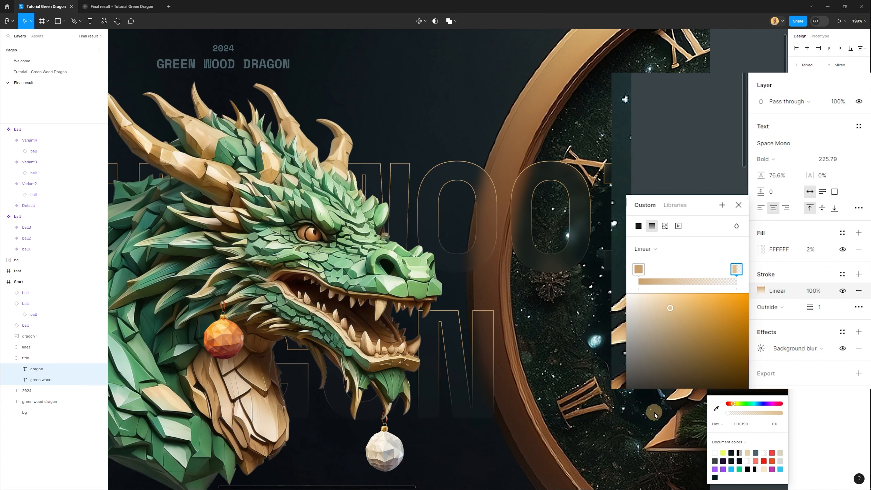
click(639, 269)
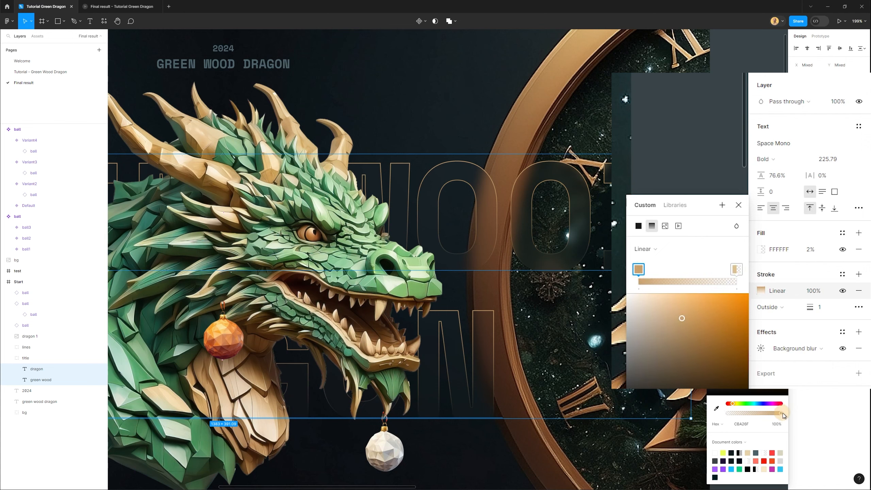
drag(783, 413, 761, 415)
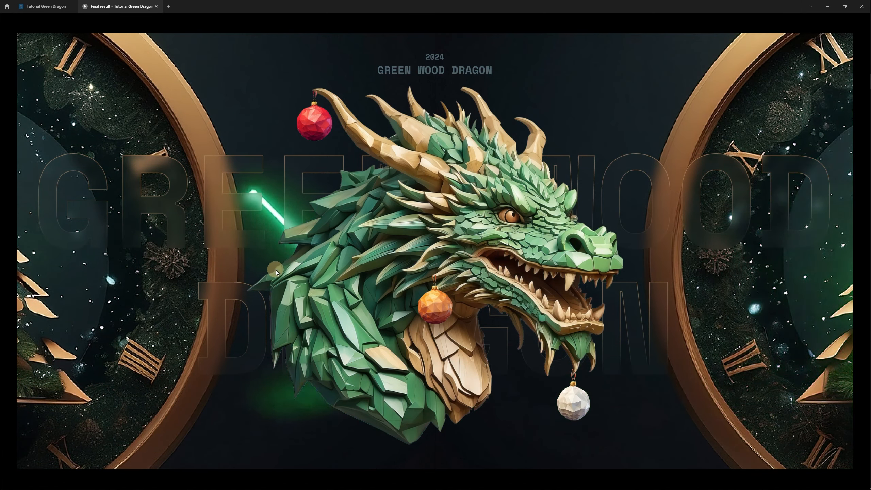
Return to the Tutorial Green Dragon file, deselect the title group, and zoom out
click(42, 6)
click(541, 441)
ctrl+scroll(493, 416, down, 5)
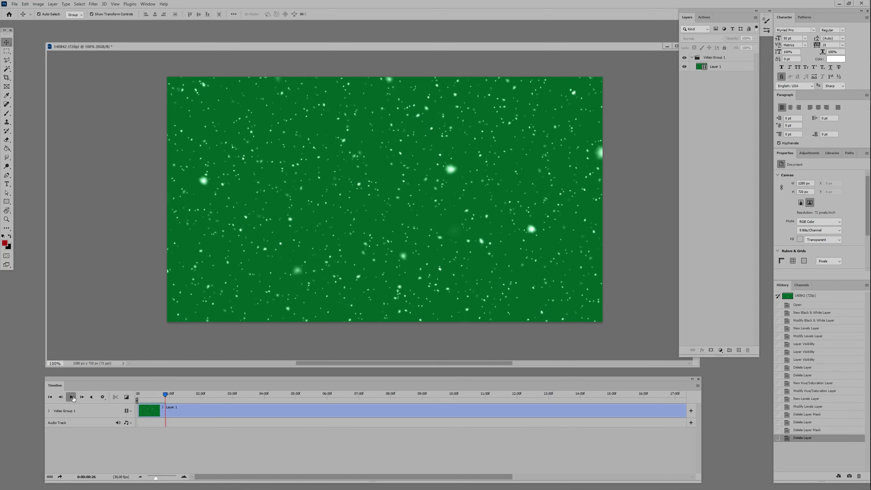
Preview the green snowfall clip and strip its colour with a Hue/Saturation adjustment at Saturation -100
click(72, 397)
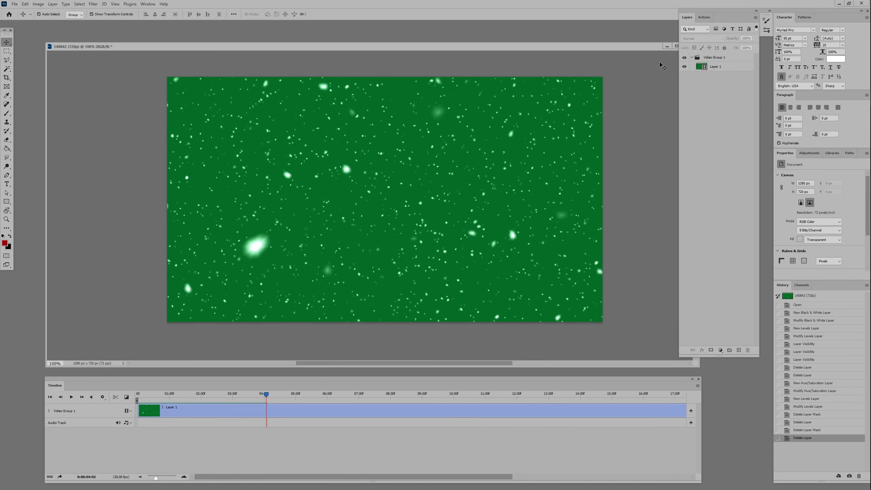
click(725, 68)
click(721, 350)
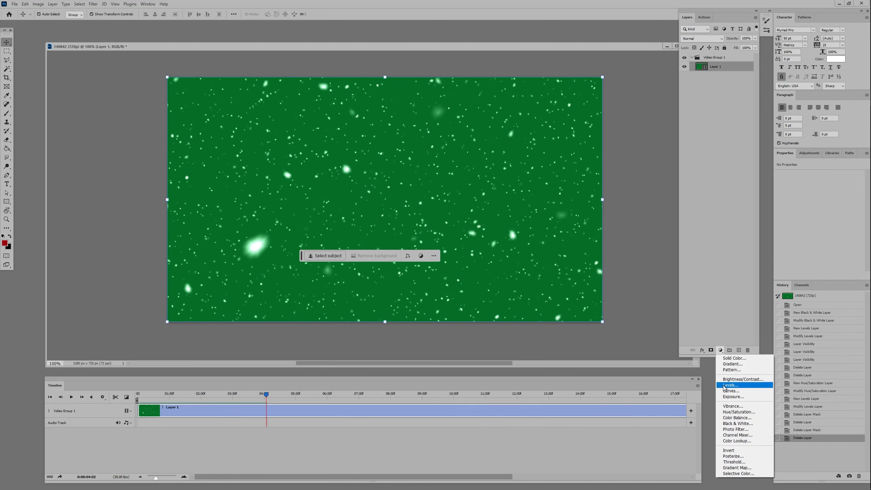
click(739, 412)
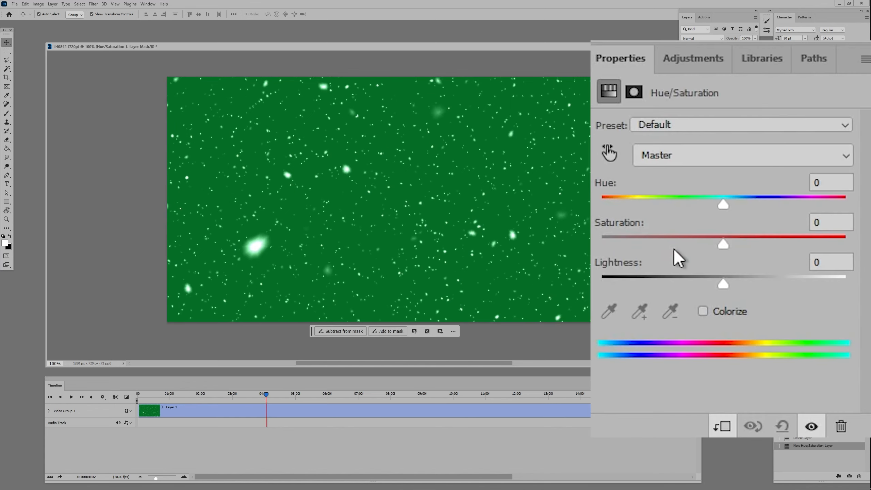
drag(820, 216, 778, 216)
Add Levels to turn flakes white on near-black, then place the clip on Figma's Start frame
click(721, 350)
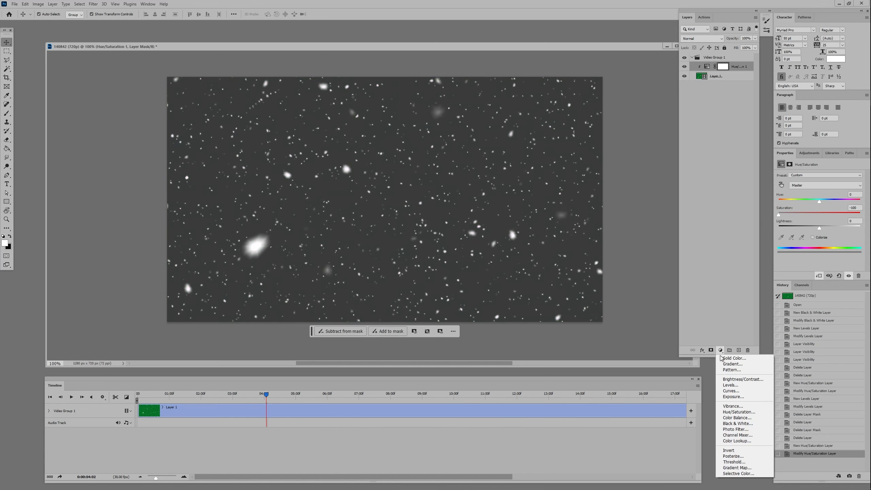
click(732, 386)
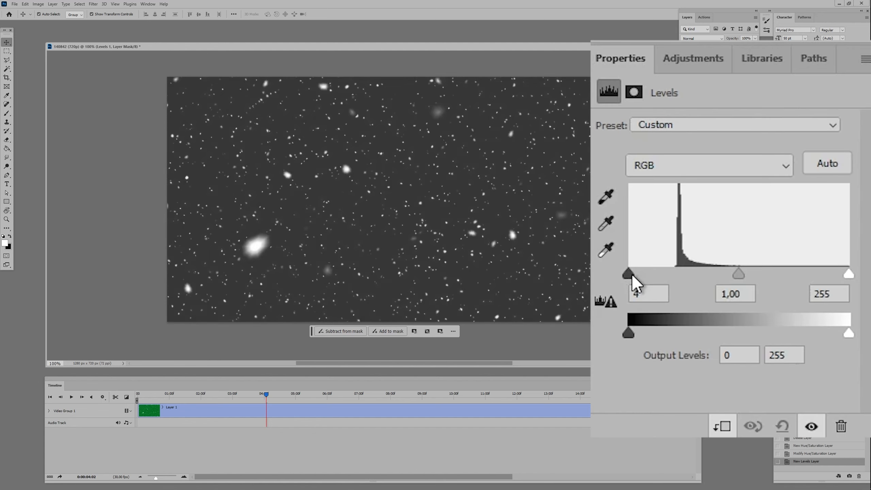
drag(788, 225, 805, 226)
drag(848, 274, 812, 278)
drag(749, 279, 778, 271)
click(71, 397)
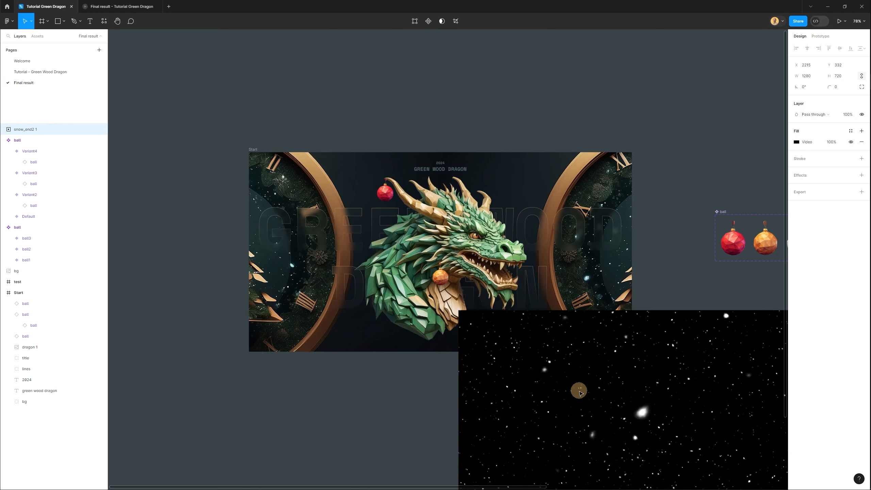
drag(577, 389, 494, 244)
Stretch the snow video to 1458×820, move it beneath the neon lines layer, and preview the Start frame
drag(607, 349, 627, 358)
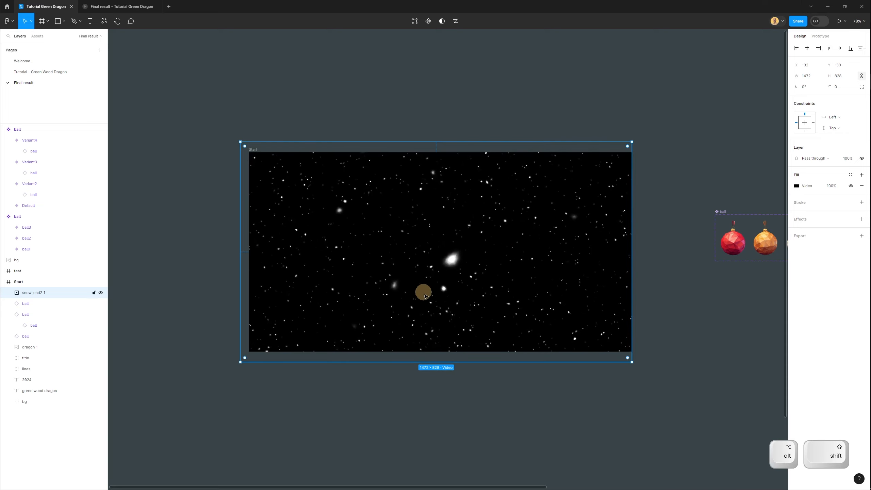
drag(635, 143, 635, 142)
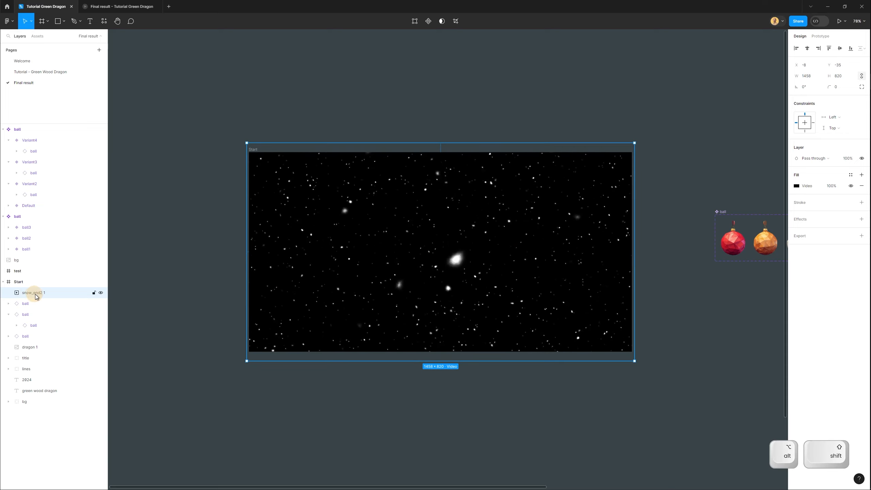
drag(44, 378, 43, 376)
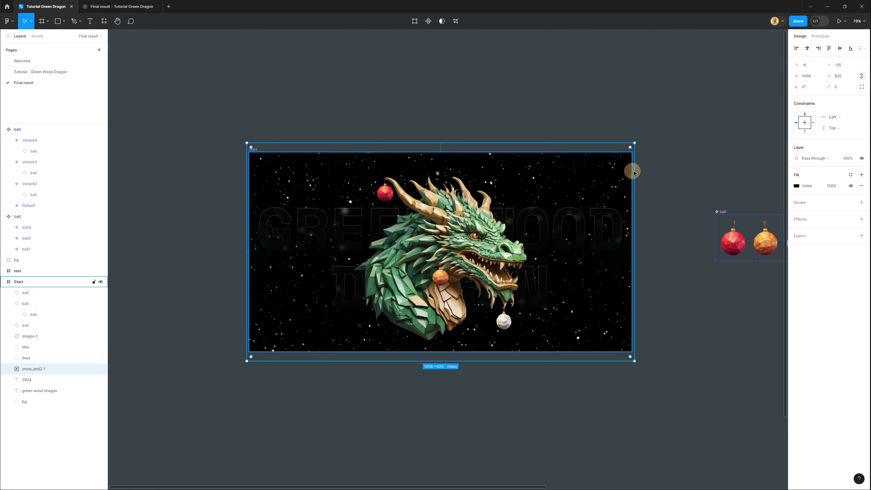
click(270, 126)
key(space)
drag(270, 127, 254, 223)
click(249, 234)
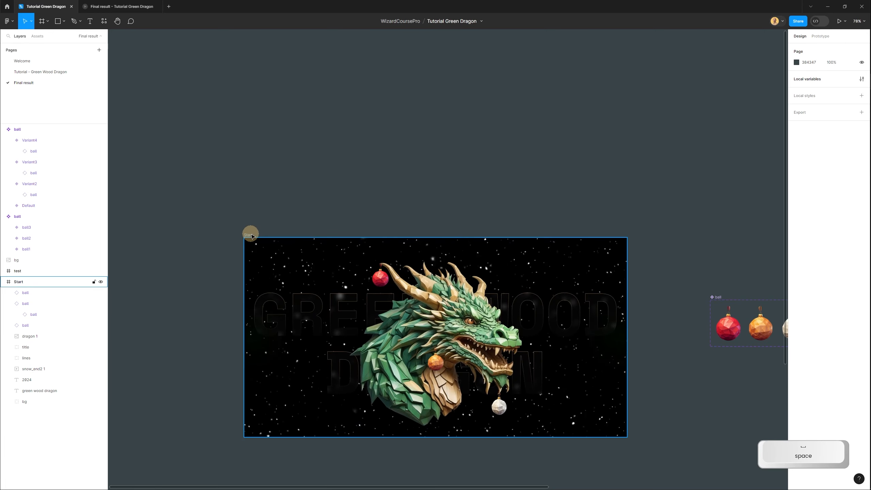
key(shift+space)
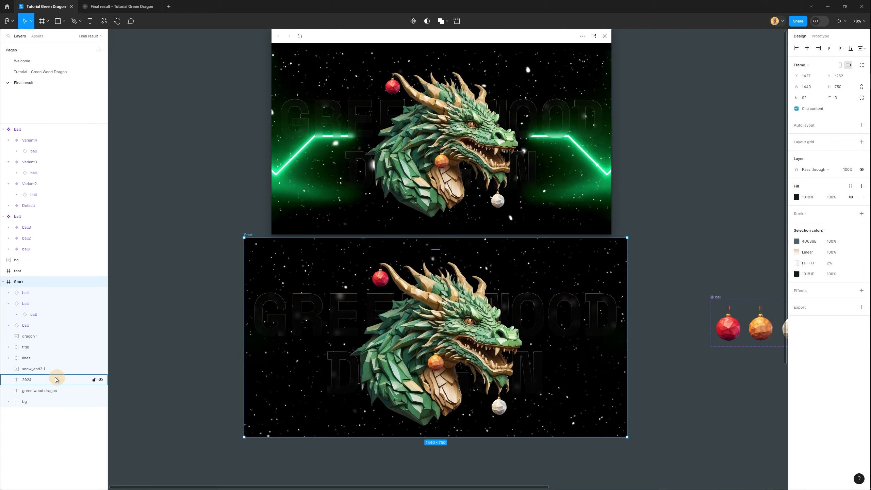
Set the snow video's blend mode to Screen and its opacity to 65%
click(46, 374)
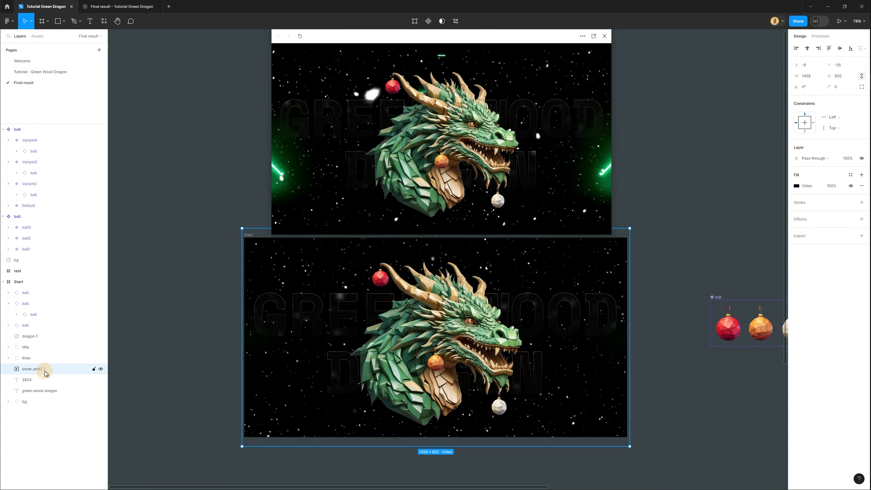
click(818, 158)
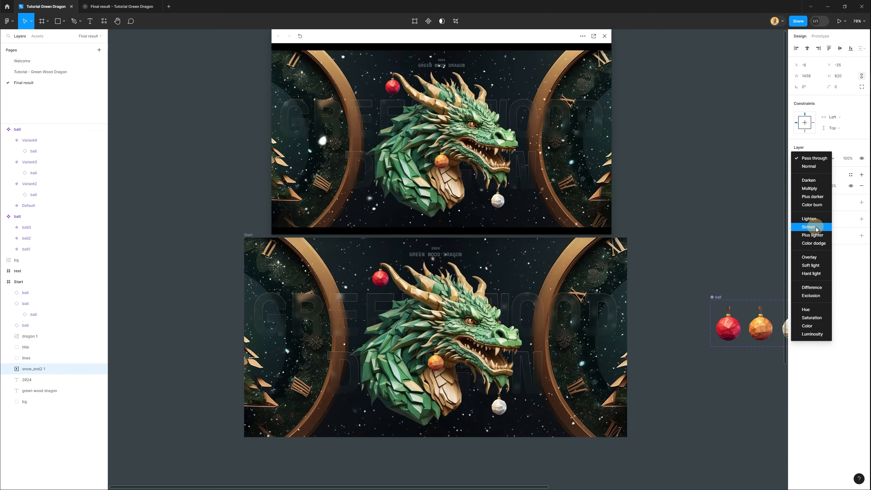
click(809, 227)
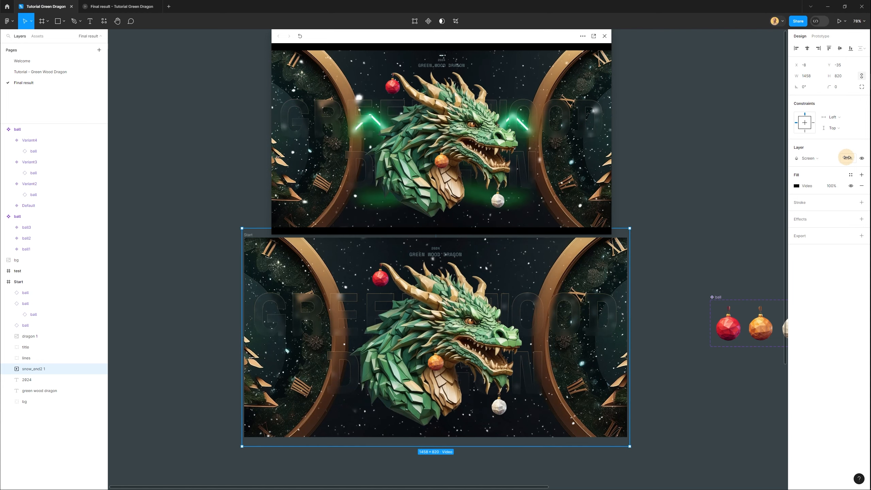
key(alt)
drag(838, 164, 831, 164)
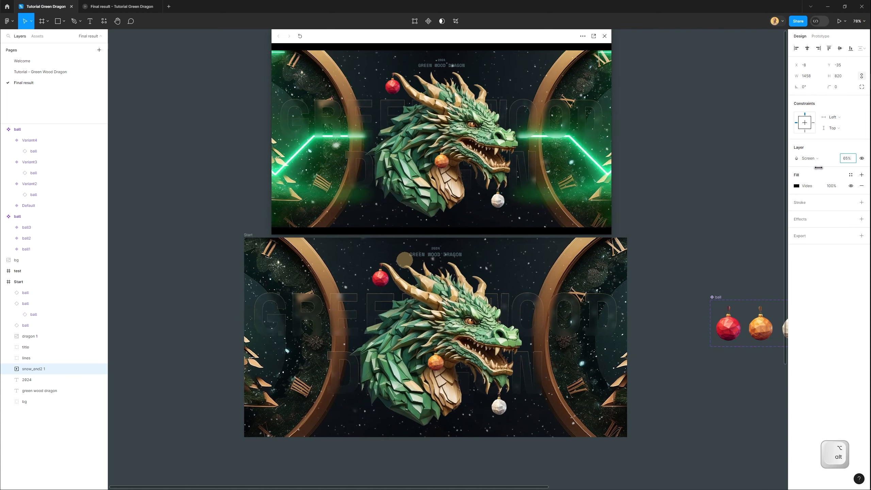